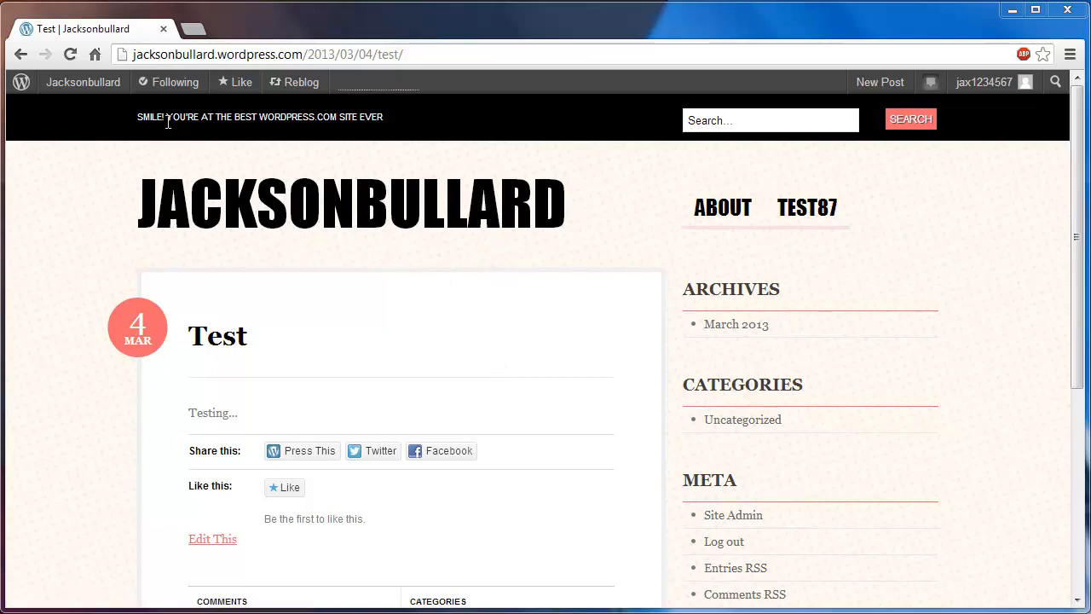
- Open the blog's dashboard and go to the page for managing its themes
mouse_move(86, 87)
click(90, 115)
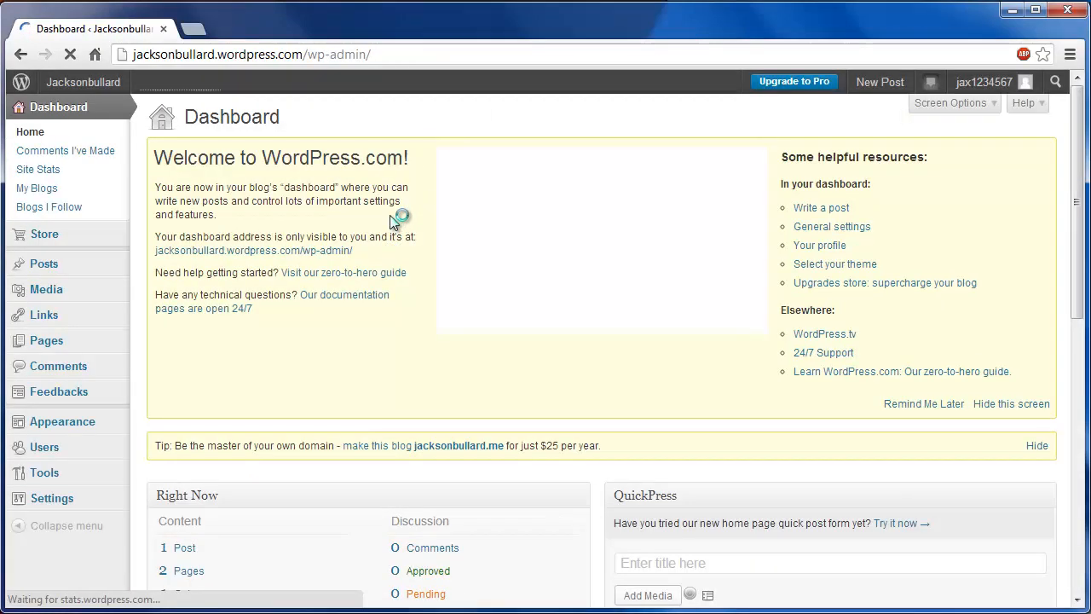
click(85, 426)
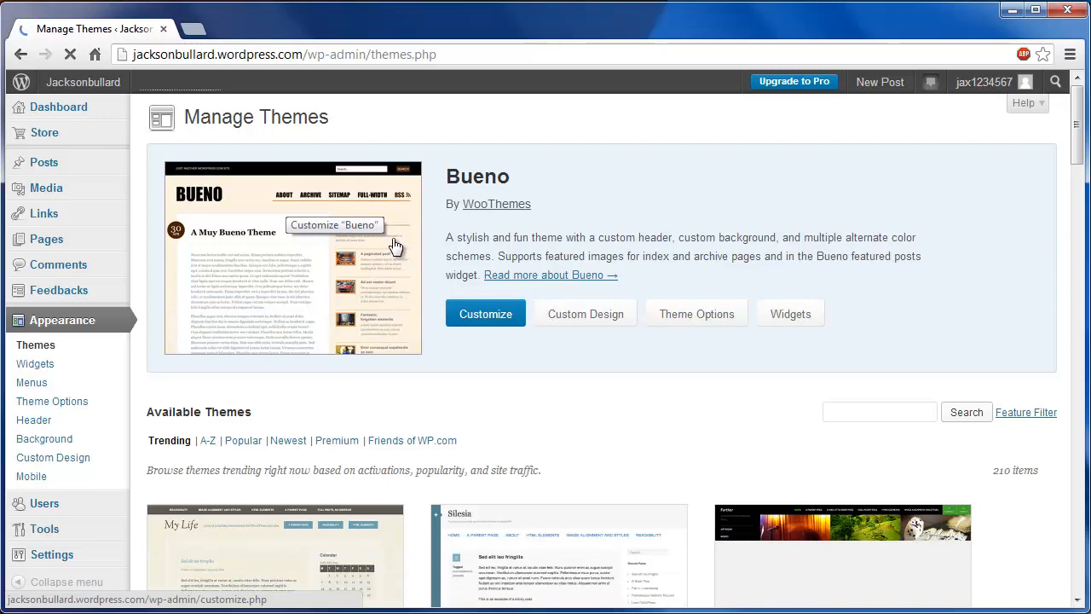
- Browse the available themes and open a live preview of the Misty Lake theme
scroll(488, 275, down, 3)
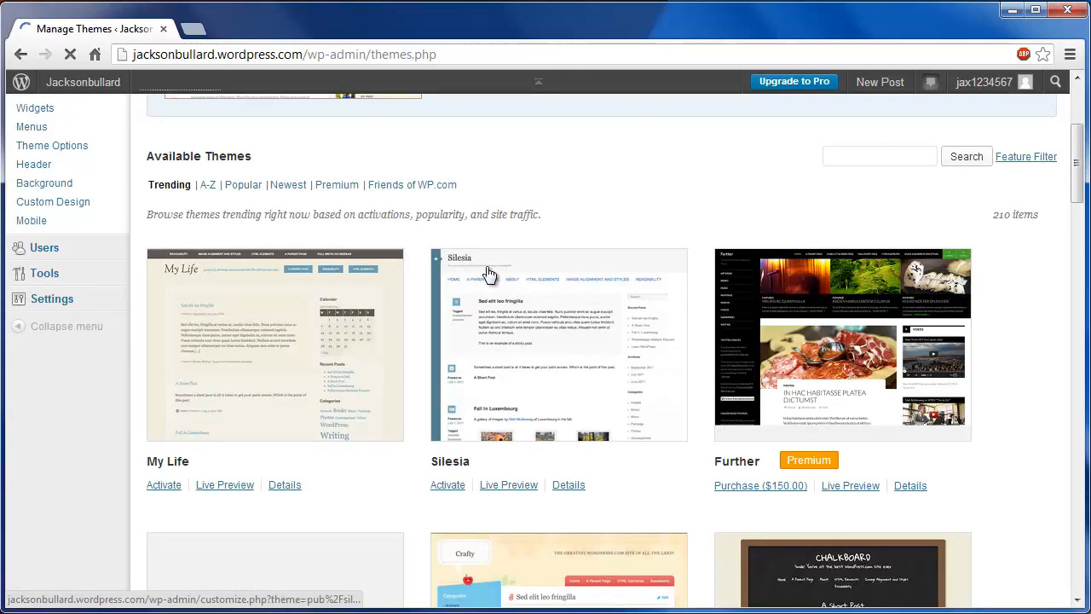
scroll(488, 272, down, 1)
scroll(499, 277, down, 3)
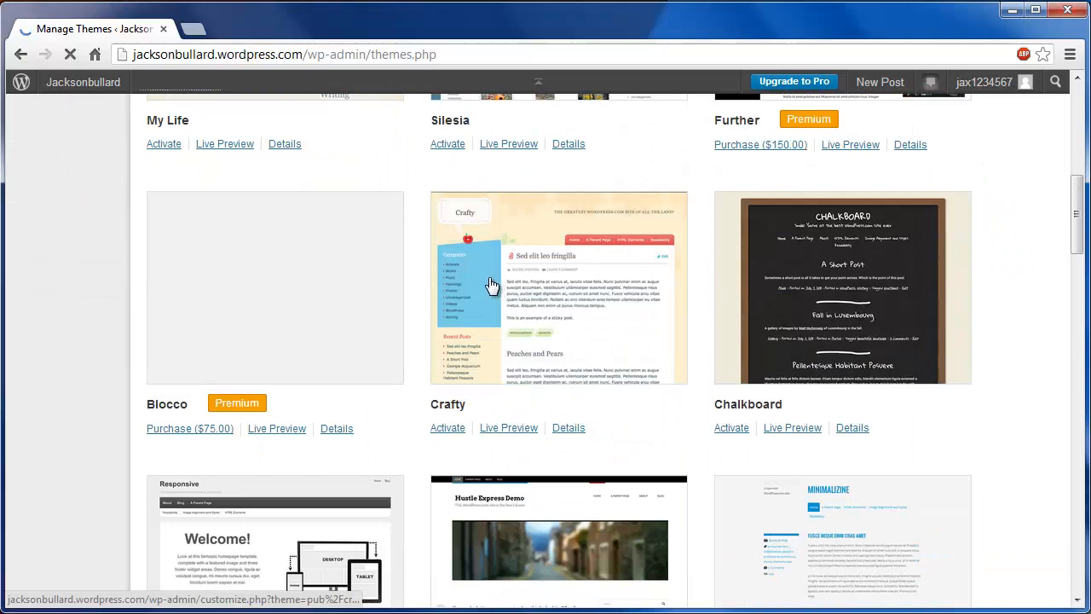
scroll(497, 281, down, 2)
scroll(501, 284, down, 3)
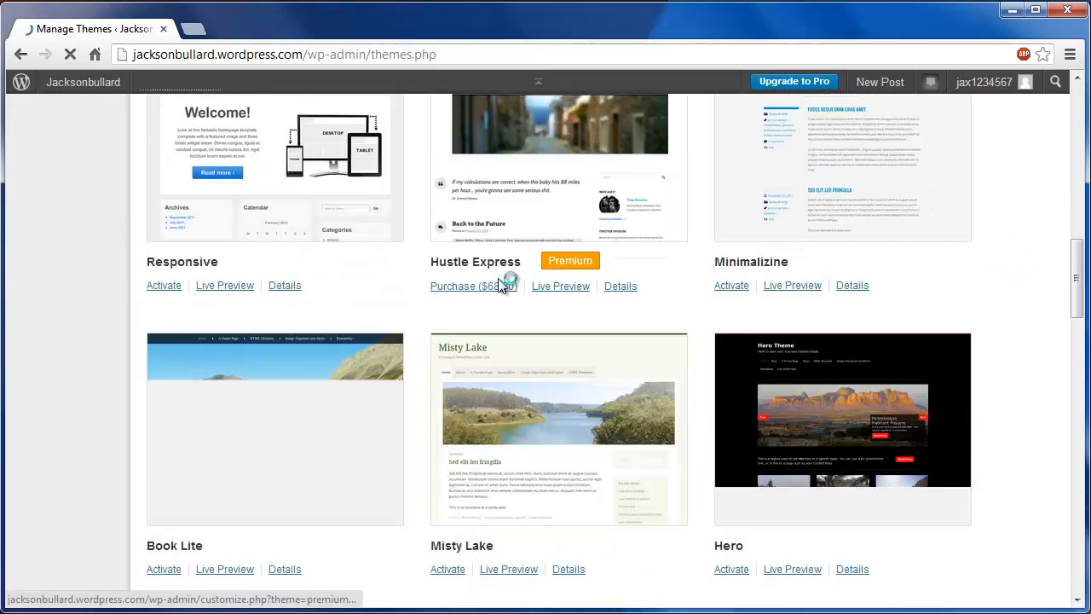
scroll(502, 284, down, 1)
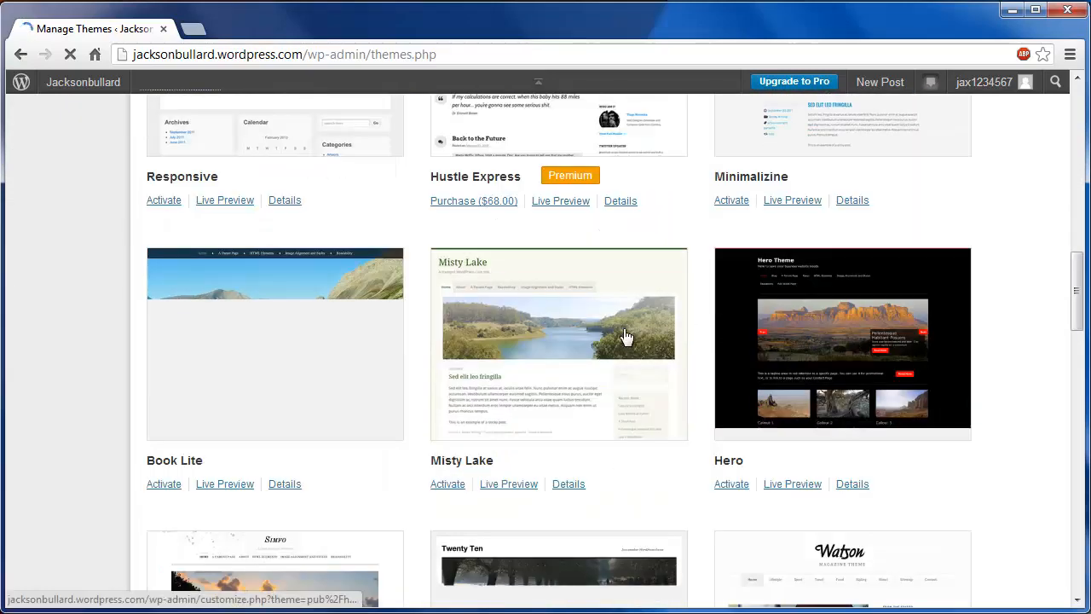
scroll(516, 315, down, 1)
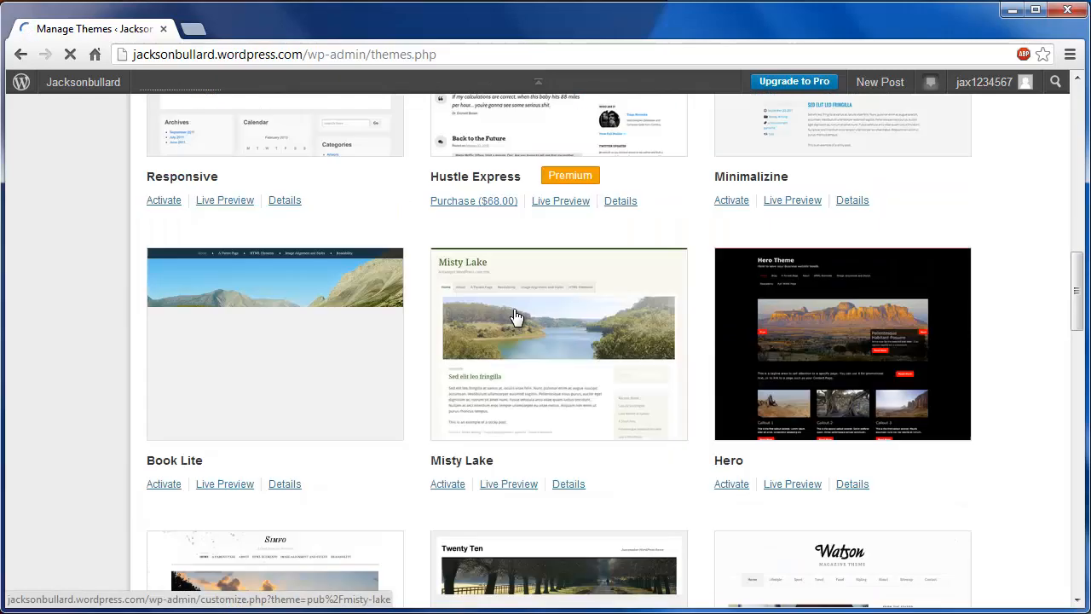
click(524, 314)
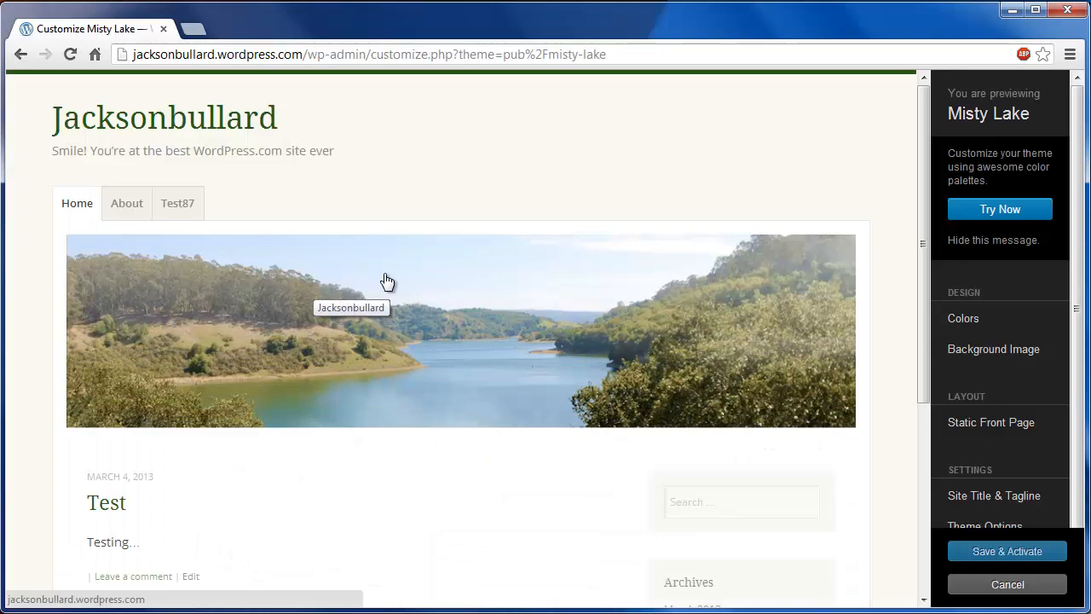
- Check the home and Test87 pages in the Misty Lake preview, and save and activate the theme
scroll(407, 198, down, 3)
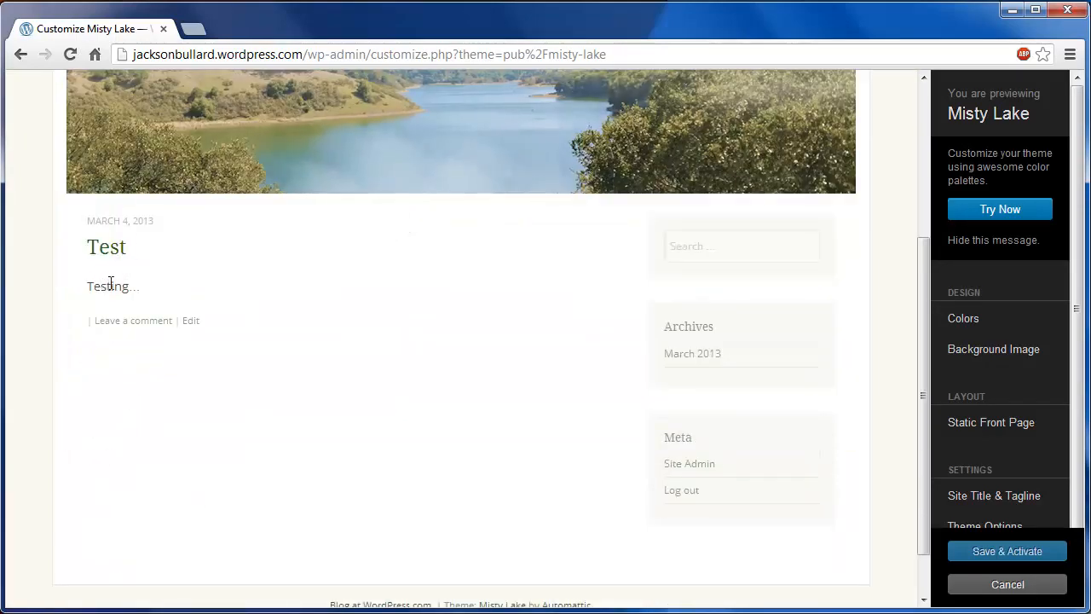
scroll(413, 311, up, 3)
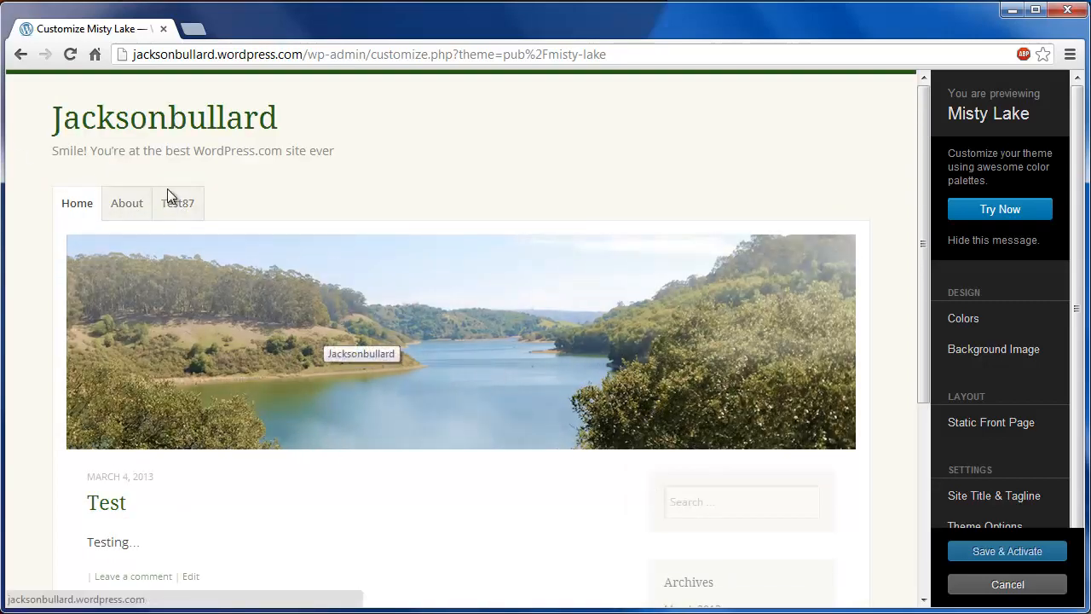
click(185, 205)
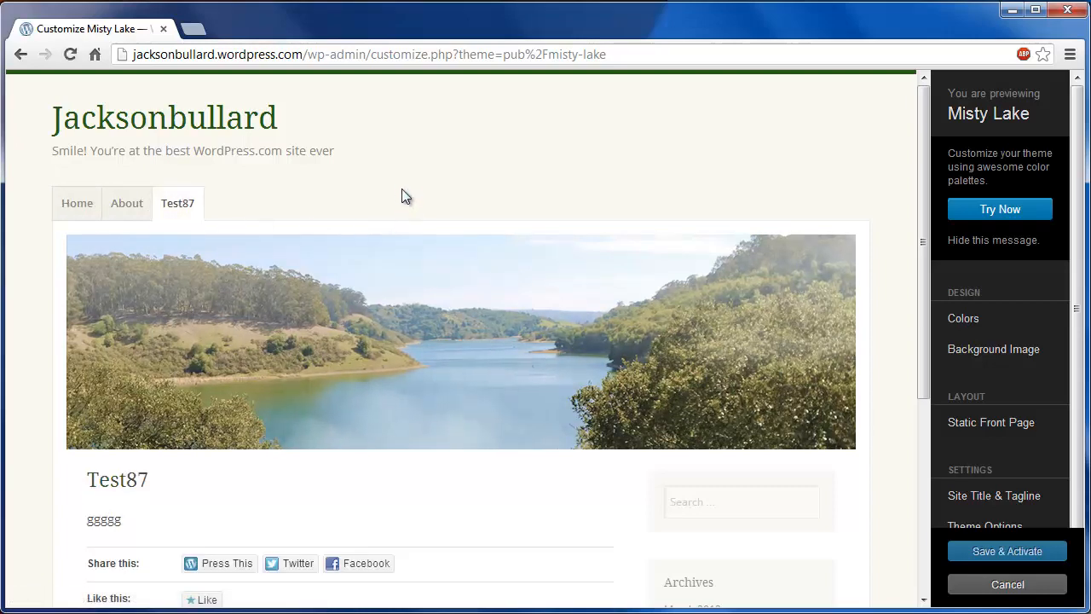
scroll(318, 390, down, 2)
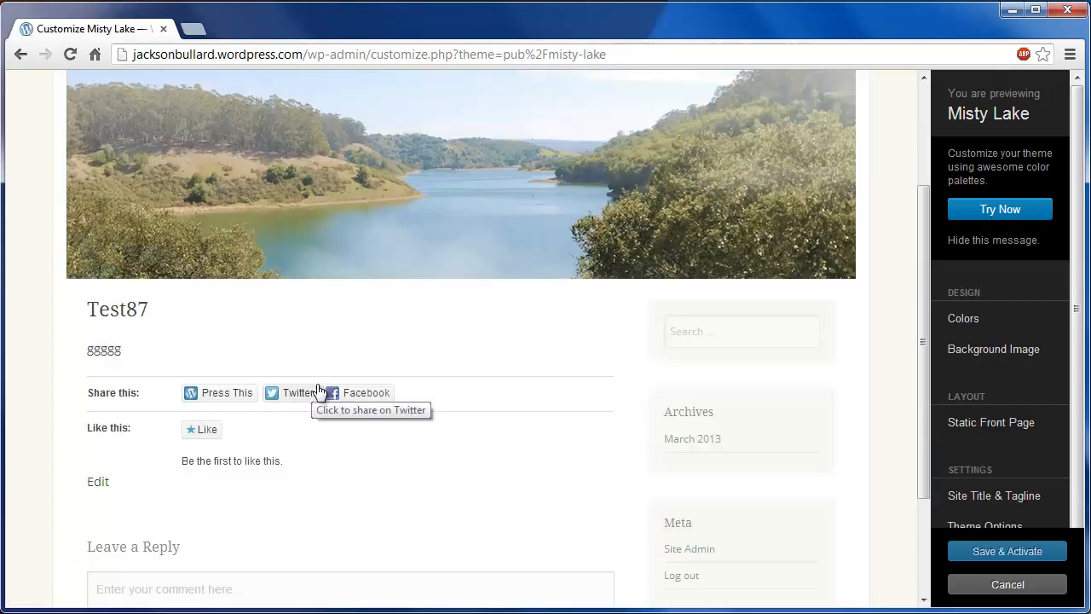
scroll(372, 372, up, 2)
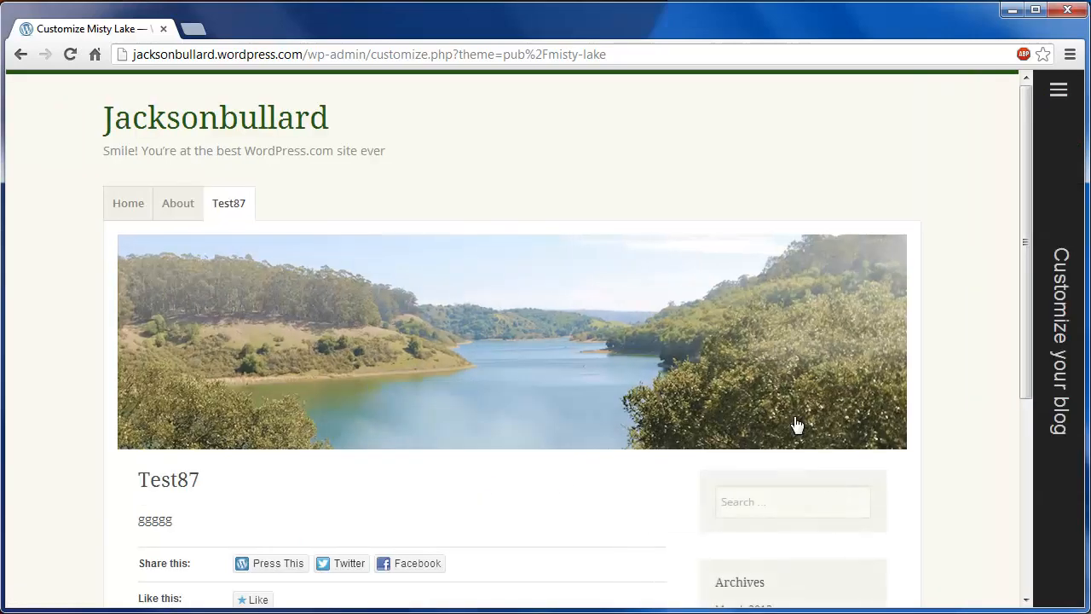
mouse_move(1074, 328)
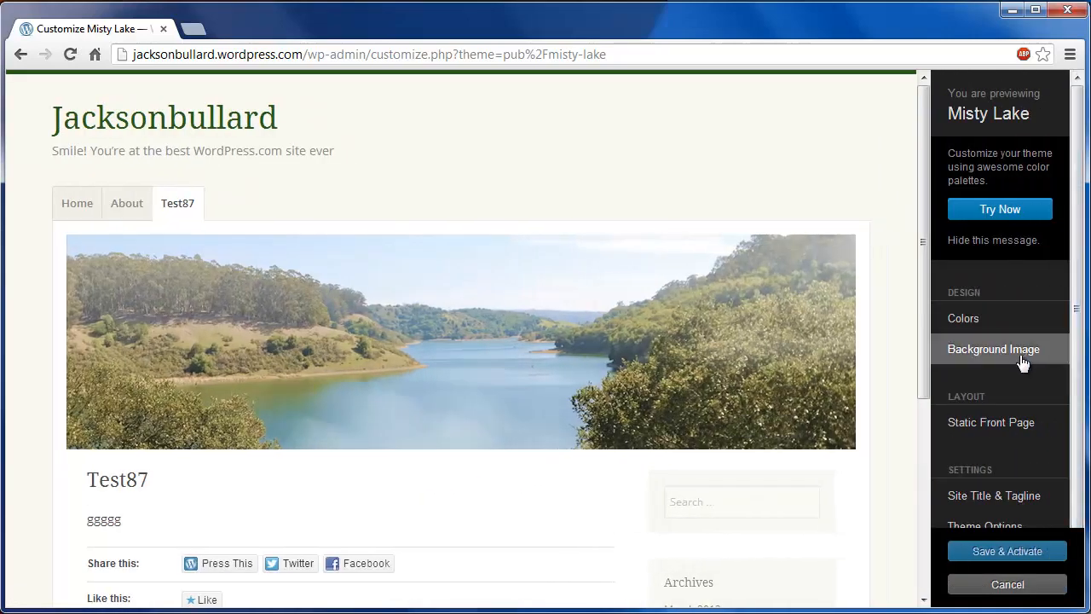
click(1032, 553)
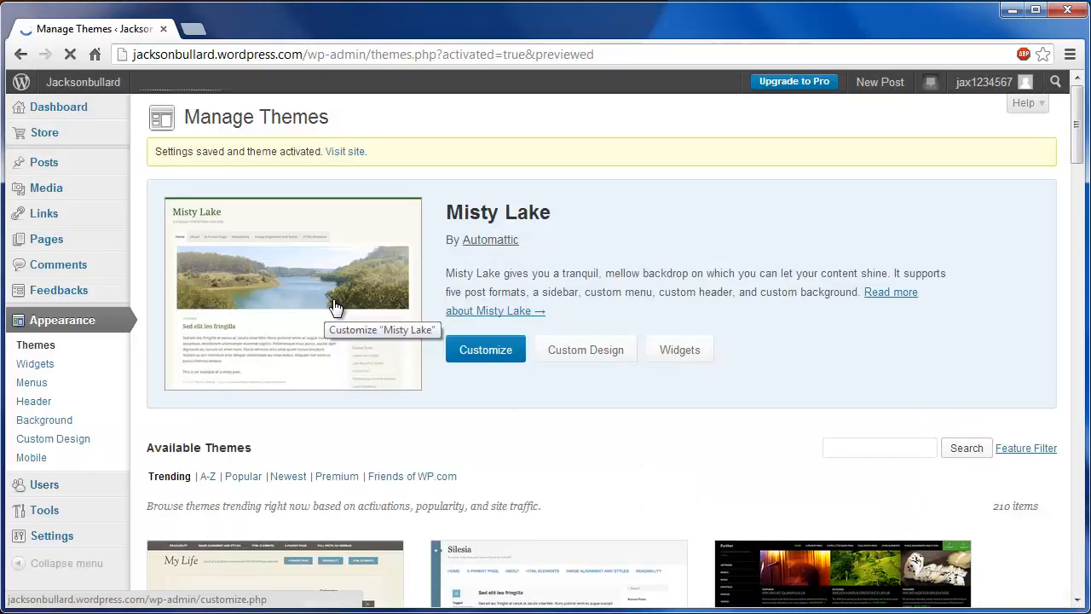
- Open the widget settings and add the About.me Widget to the Sidebar area
click(72, 370)
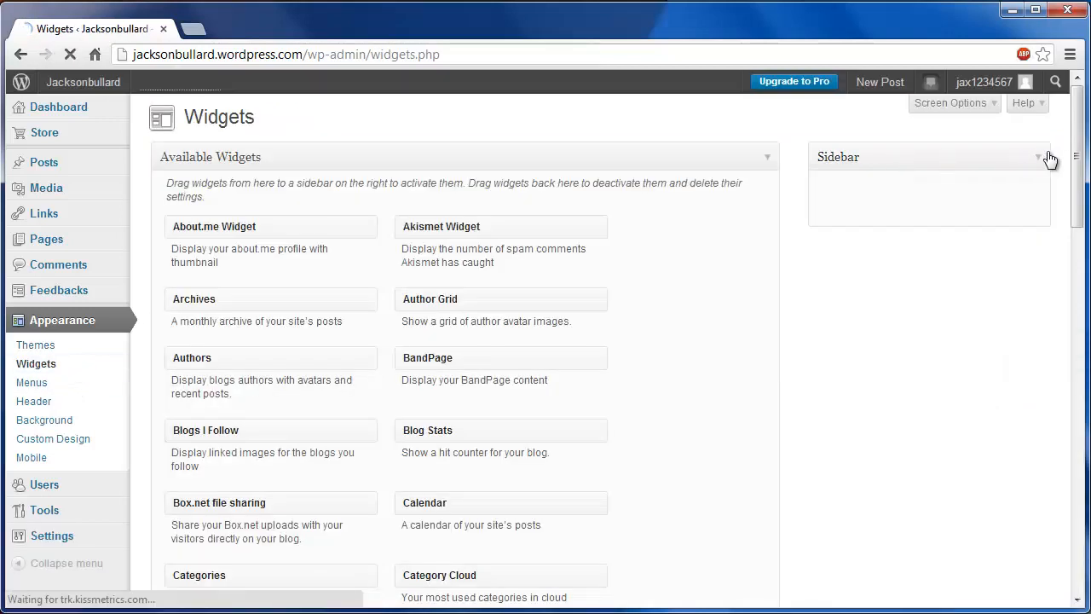
click(1041, 164)
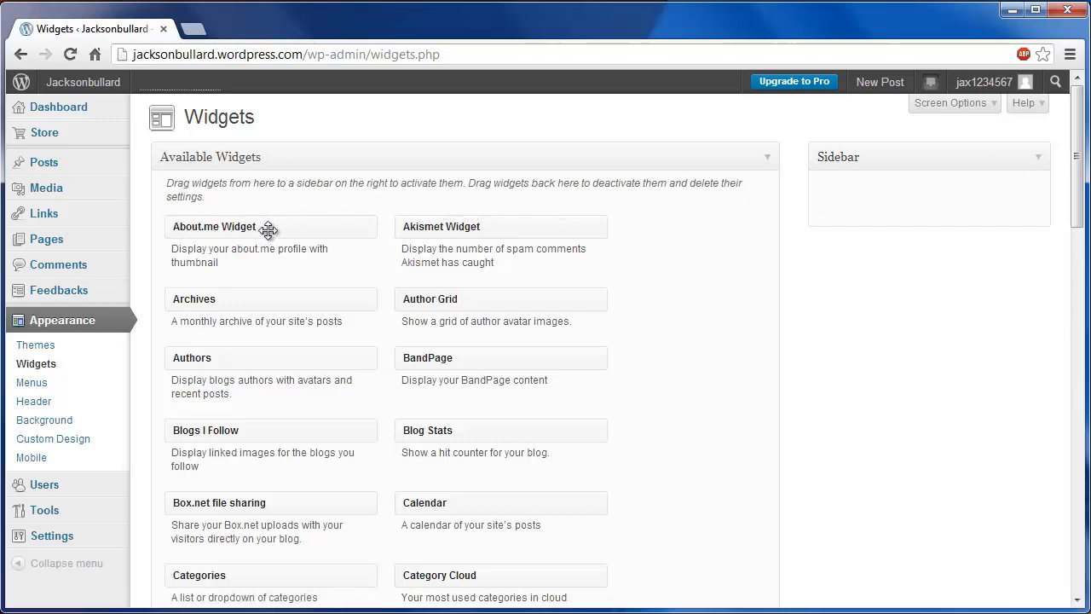
scroll(475, 230, down, 3)
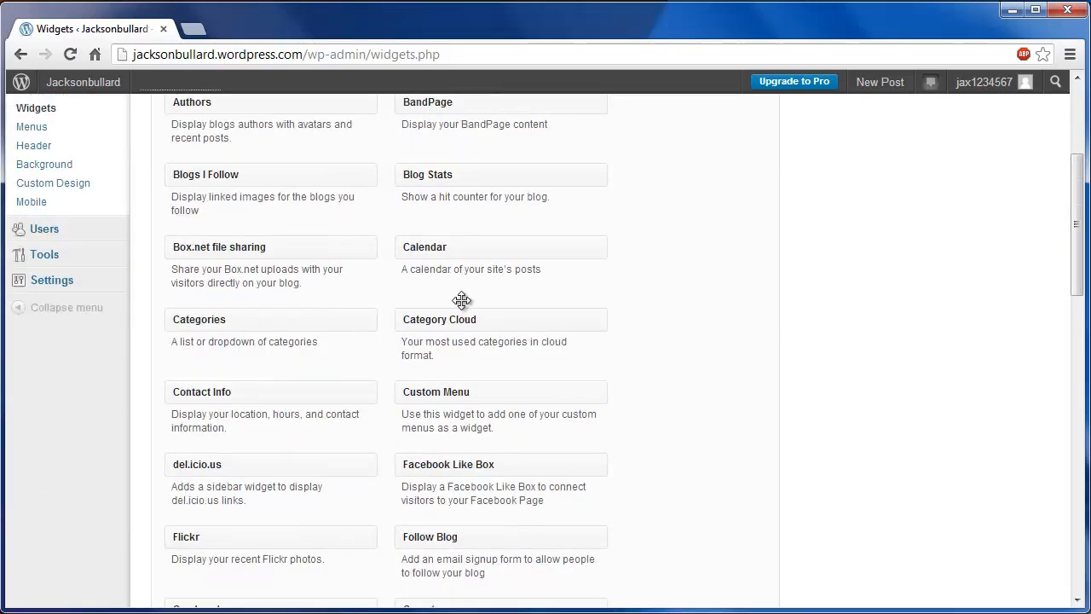
scroll(509, 302, up, 3)
drag(281, 227, 986, 198)
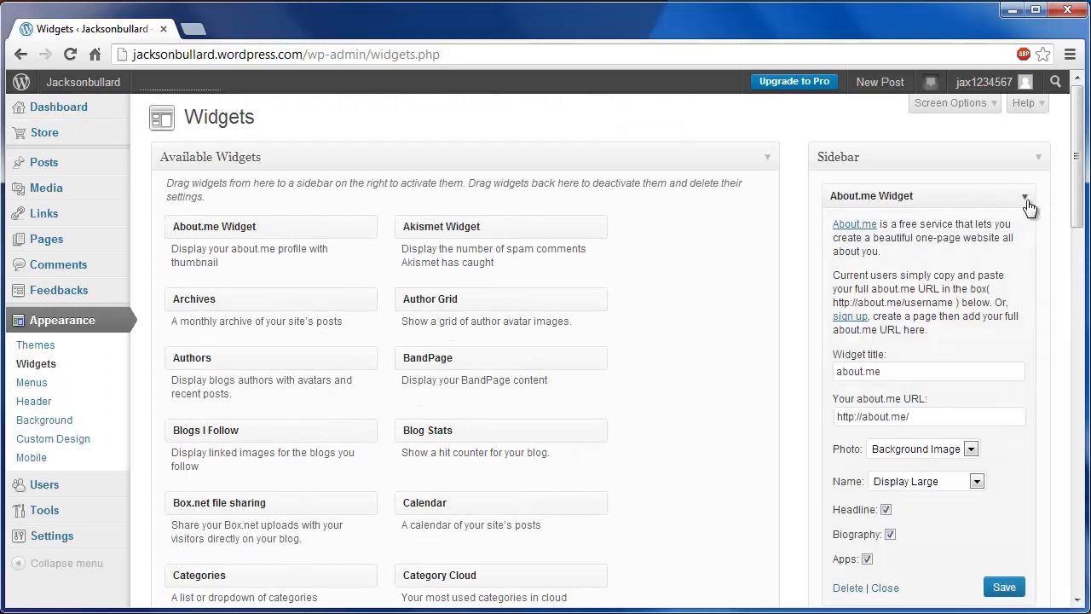
click(1028, 203)
click(1030, 204)
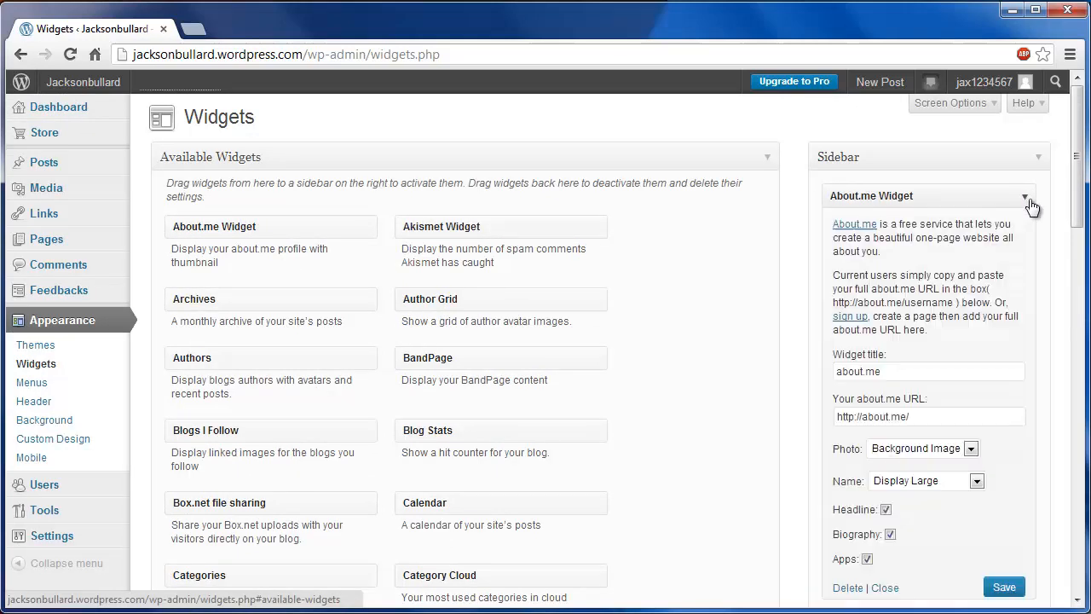
click(1030, 205)
click(1026, 207)
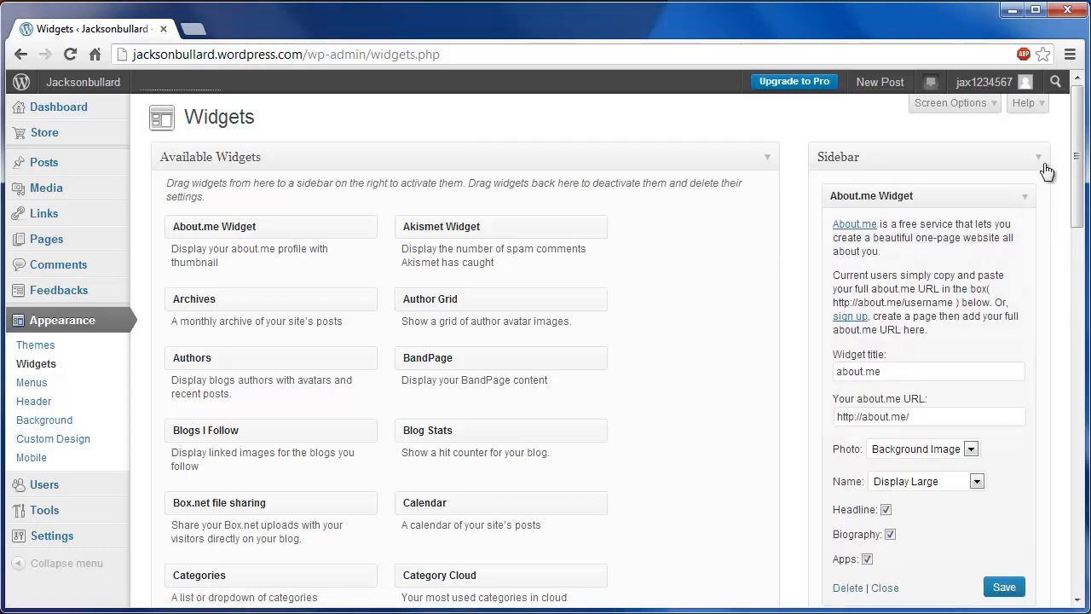
- Delete the About.me Widget from the Sidebar area
scroll(988, 567, down, 1)
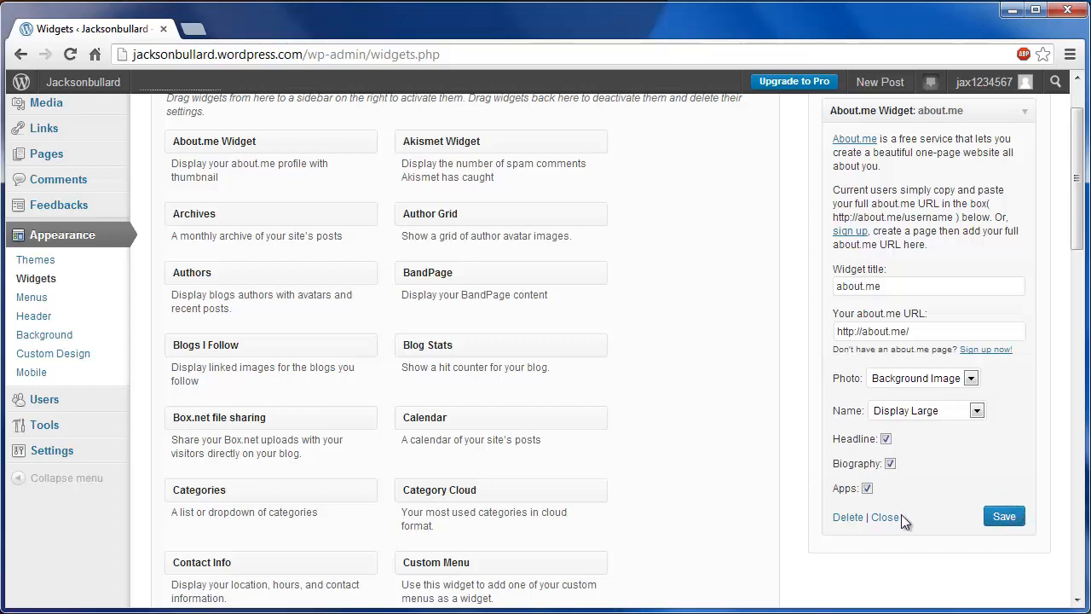
click(844, 518)
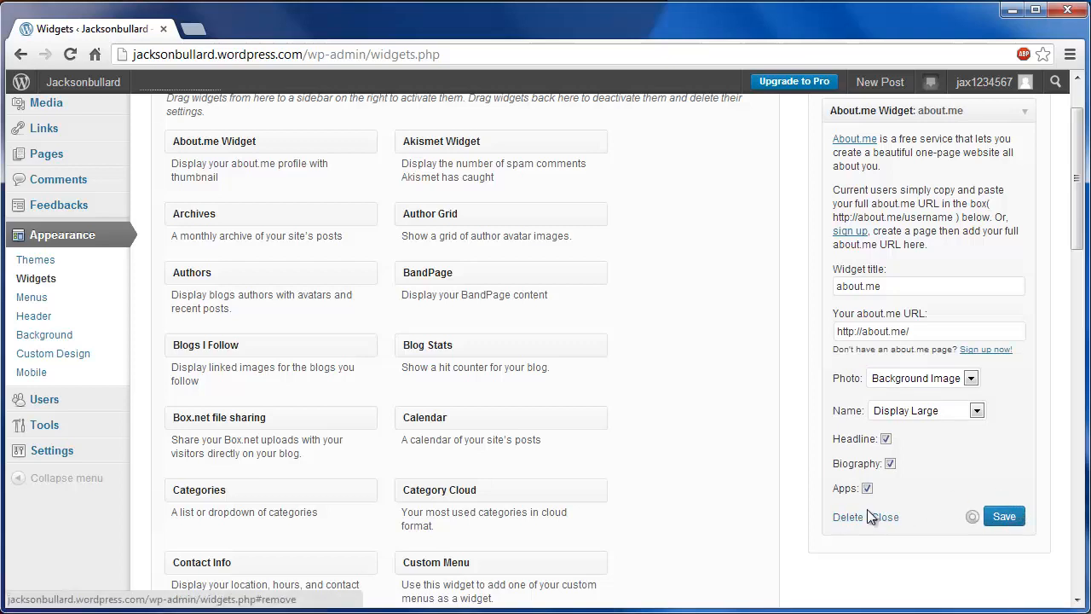
scroll(536, 438, up, 2)
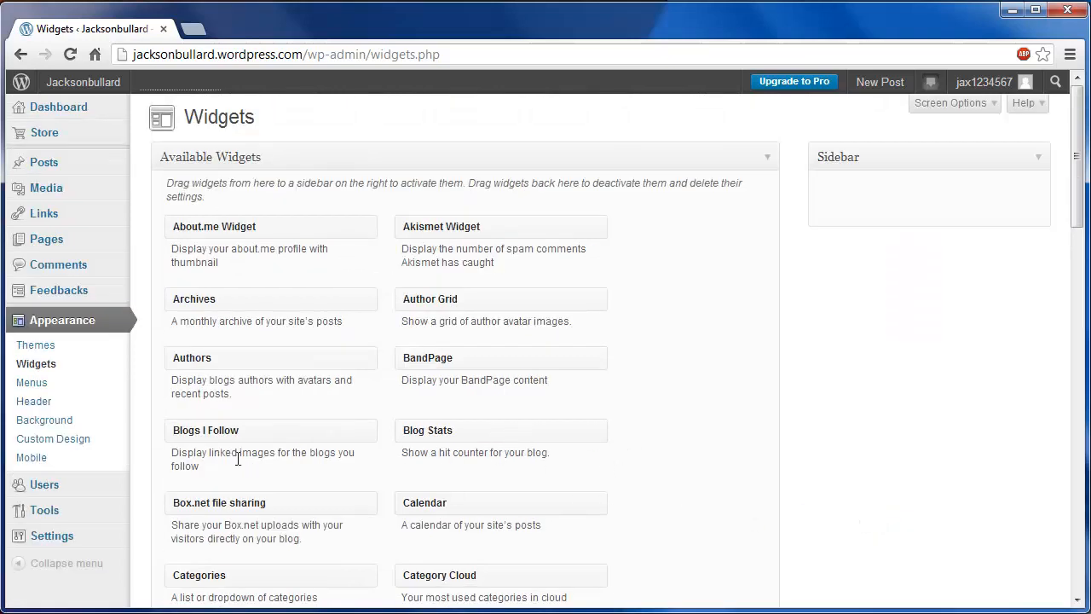
scroll(238, 458, down, 7)
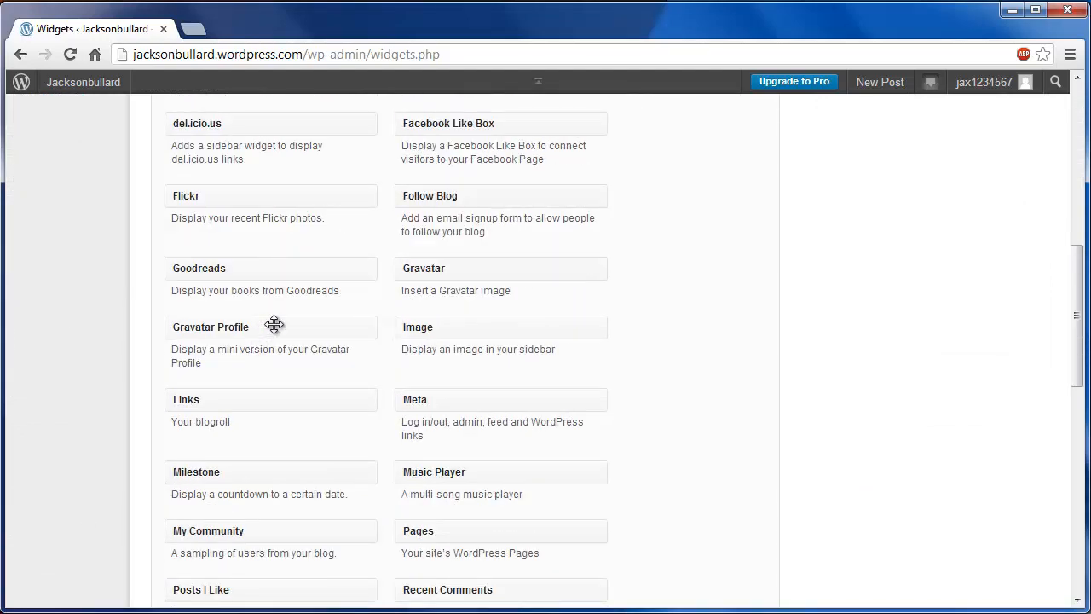
scroll(277, 327, up, 2)
scroll(291, 341, down, 10)
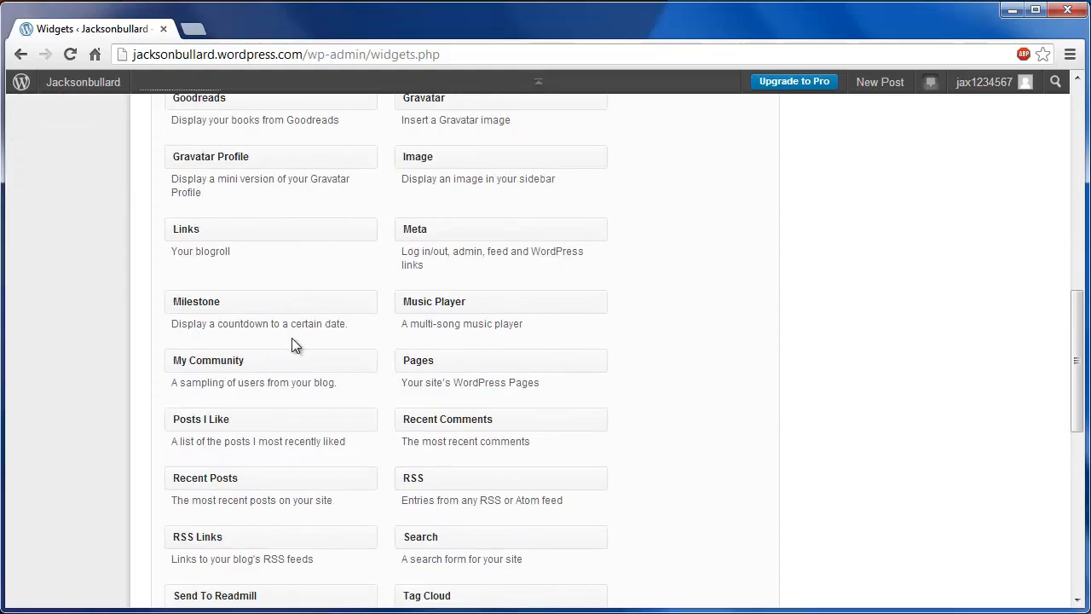
- Go to the navigation menu settings and create a custom menu named "Menu"
scroll(502, 358, up, 15)
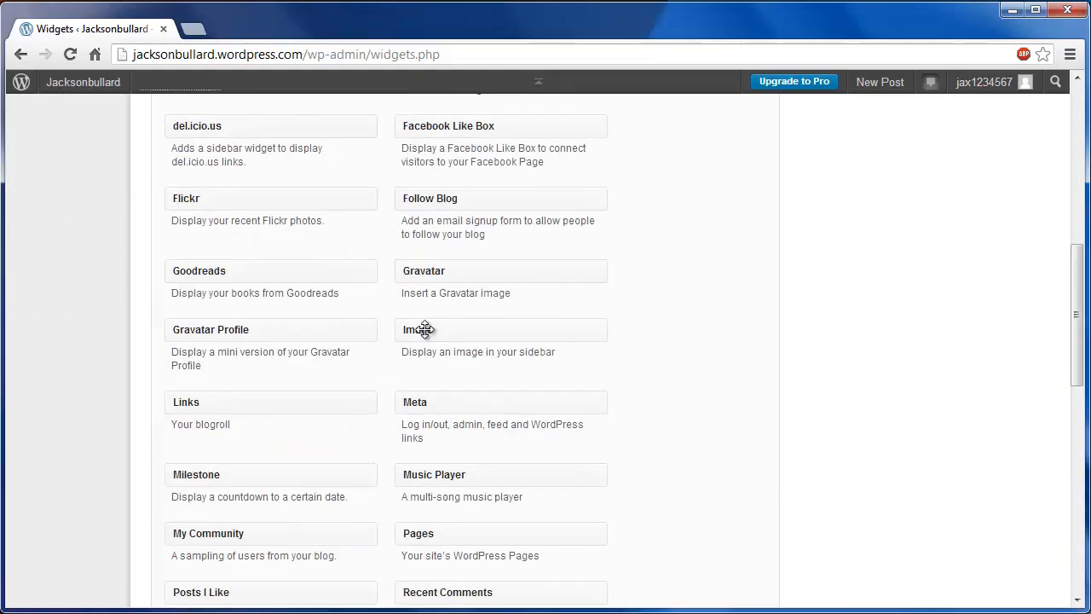
click(71, 306)
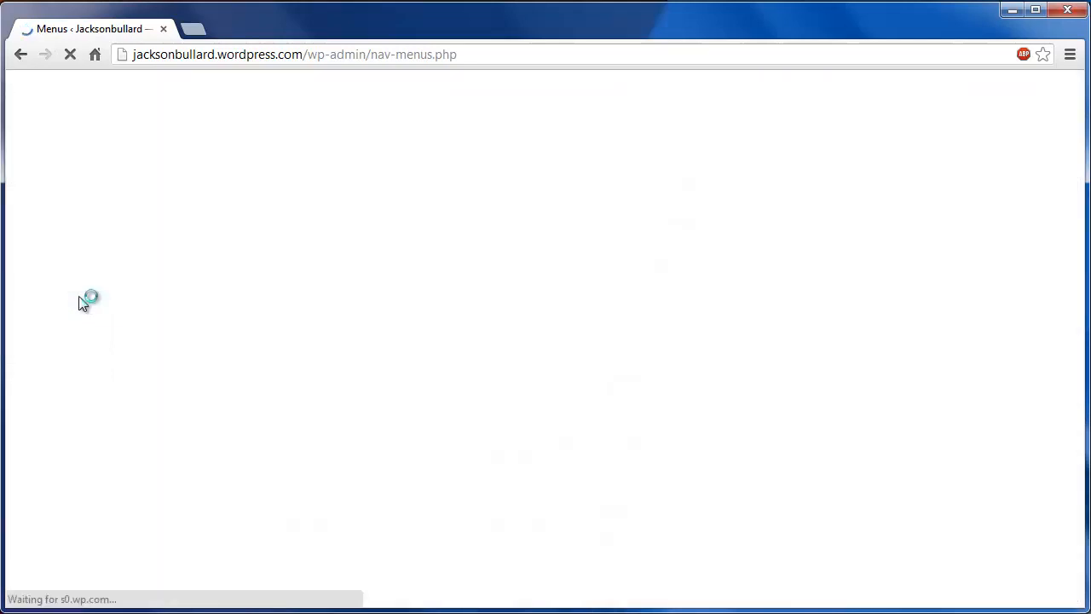
click(619, 169)
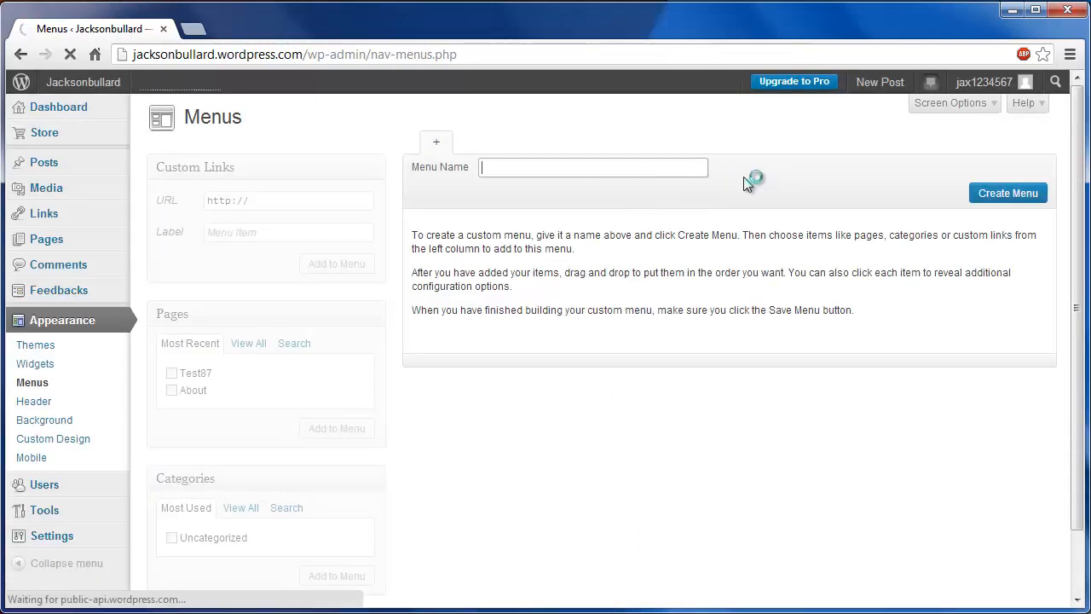
text(Menu)
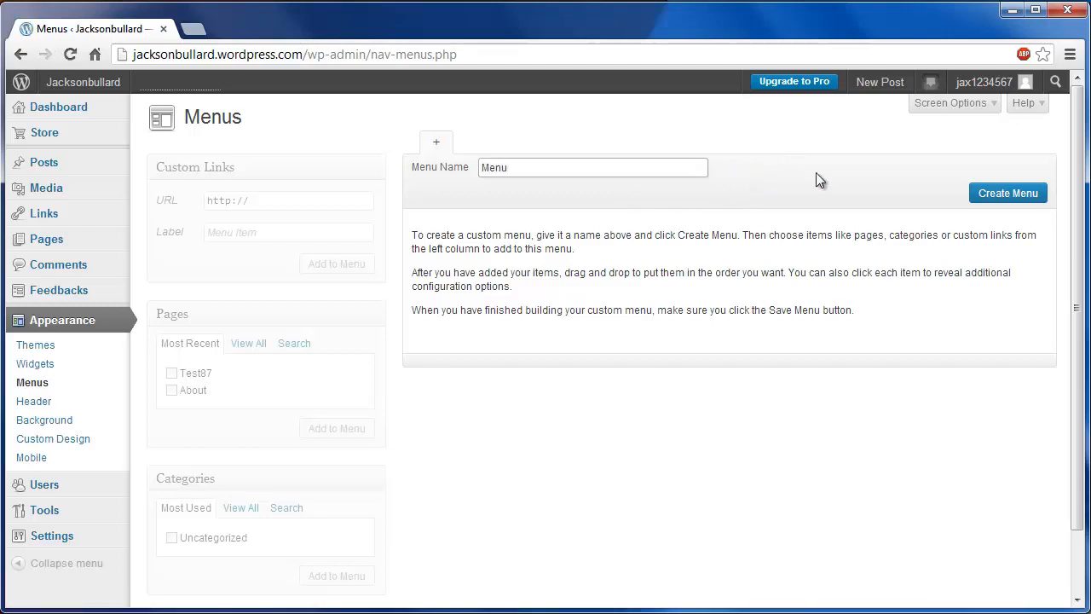
click(993, 196)
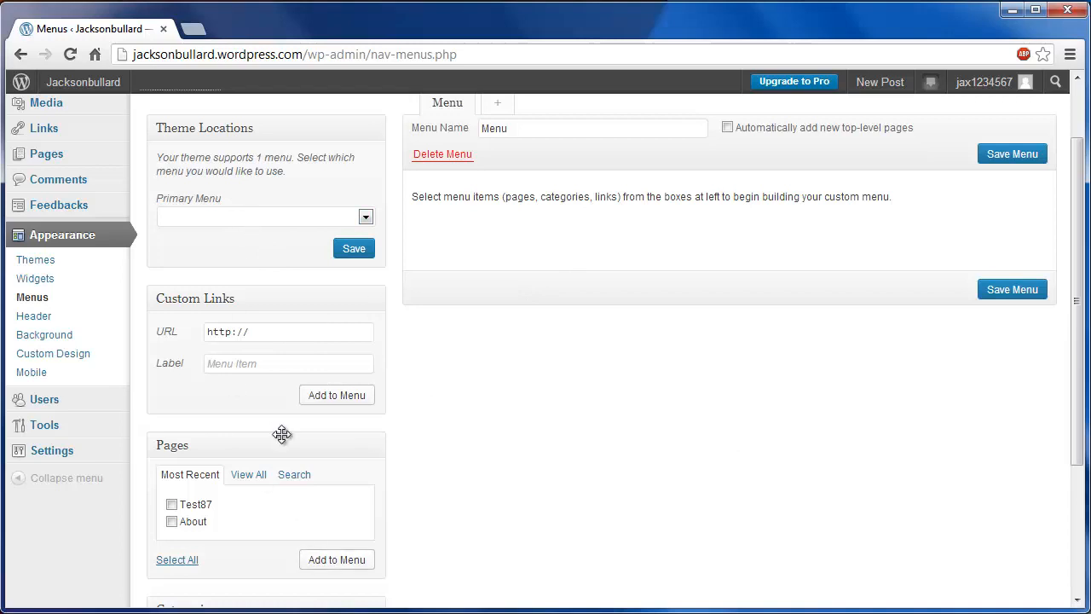
- Add the Test87 and About pages to the custom menu
scroll(298, 451, down, 2)
click(194, 418)
click(190, 433)
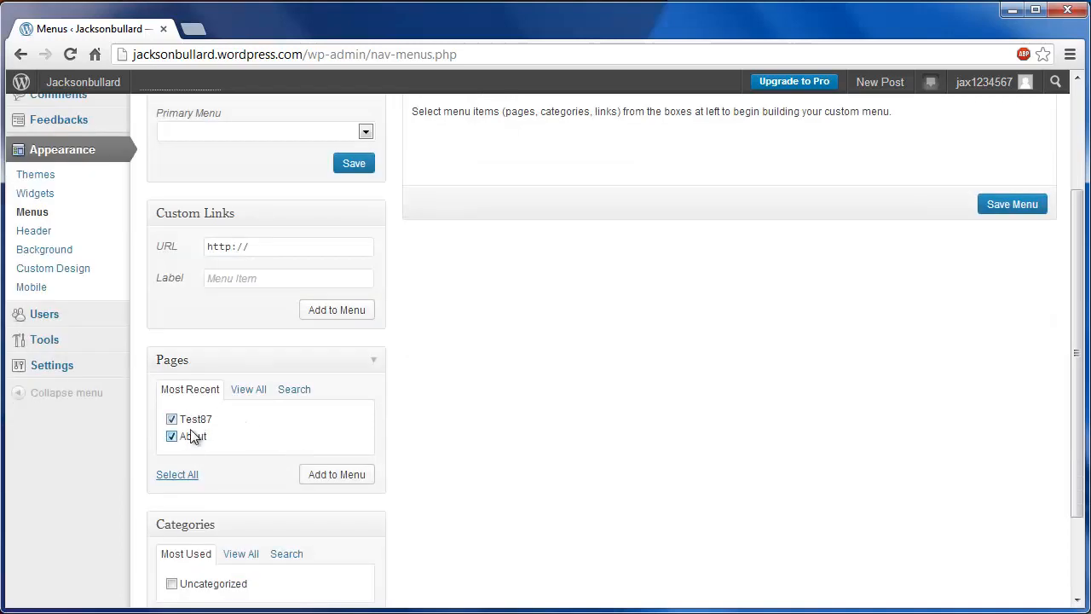
click(195, 418)
click(186, 442)
click(336, 475)
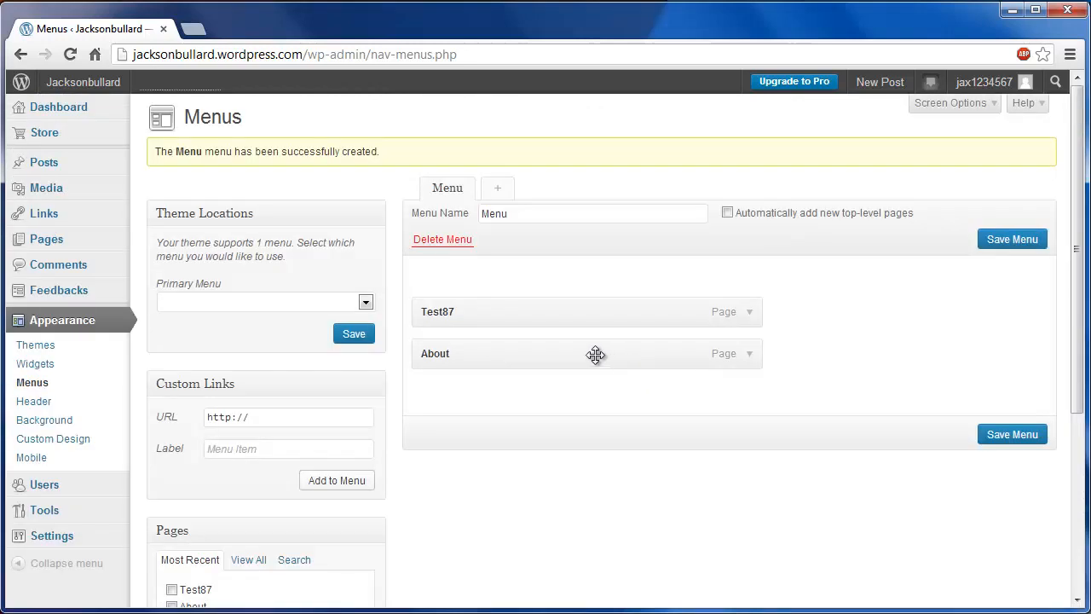
- Try rearranging the Test87 and About items within the custom menu
click(749, 312)
drag(657, 312, 666, 388)
drag(594, 358, 904, 290)
- Remove the About item from the custom menu
click(748, 353)
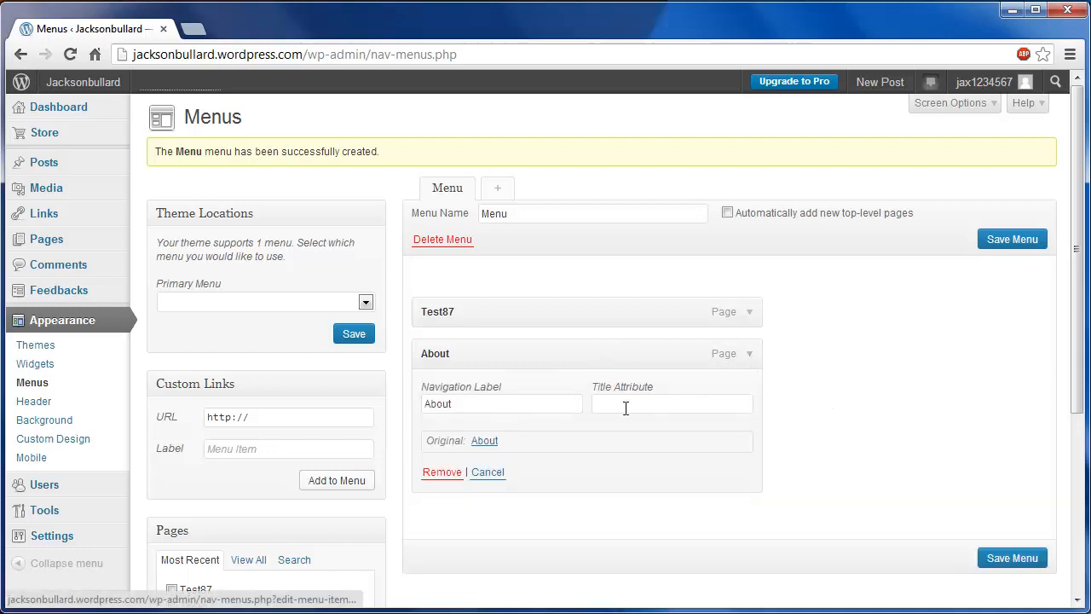
click(445, 473)
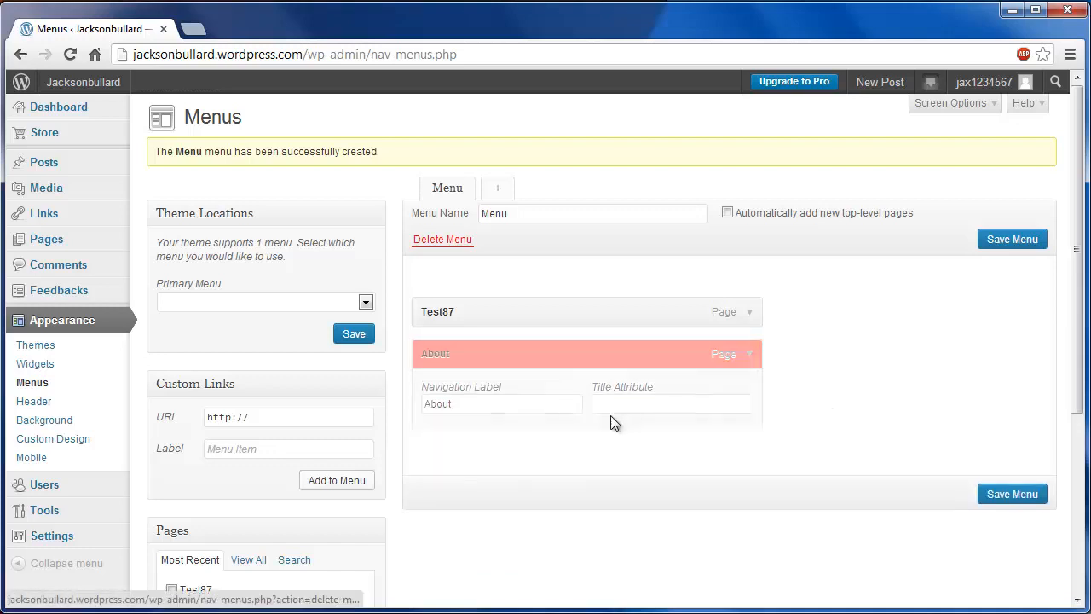
- Remove the Test87 item from the custom menu
click(748, 312)
click(445, 434)
- Examine the Pages and Categories sources that can supply items for the custom menu
scroll(243, 505, down, 3)
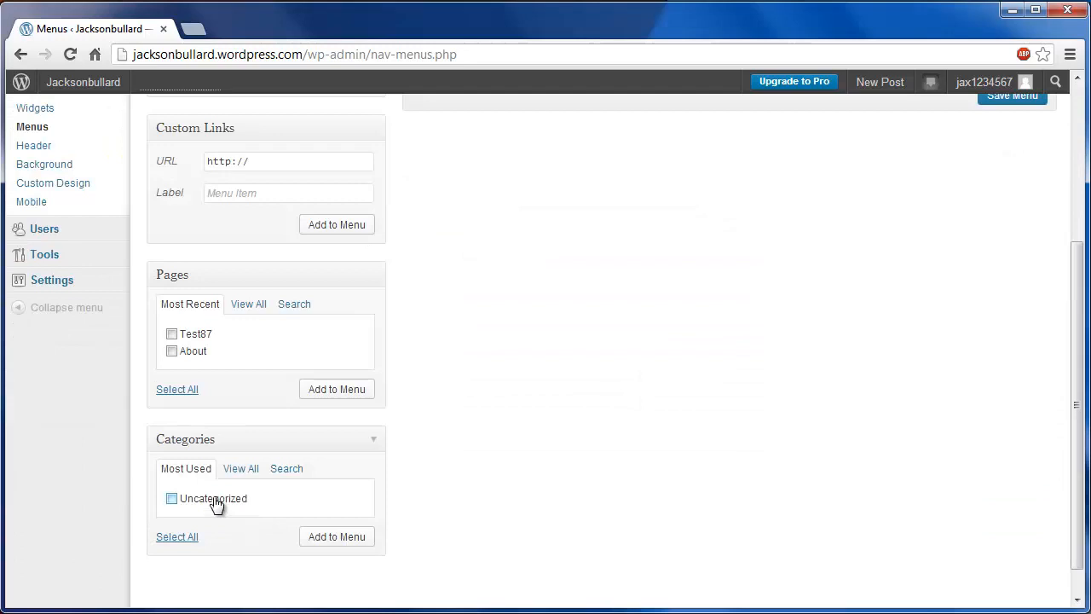
scroll(275, 504, up, 3)
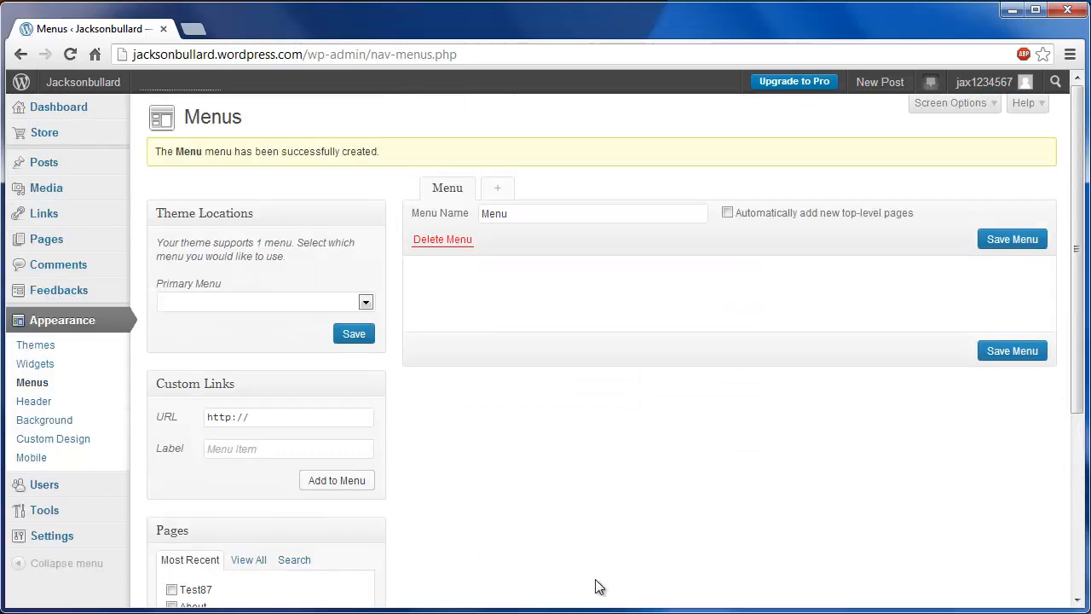
scroll(229, 523, down, 3)
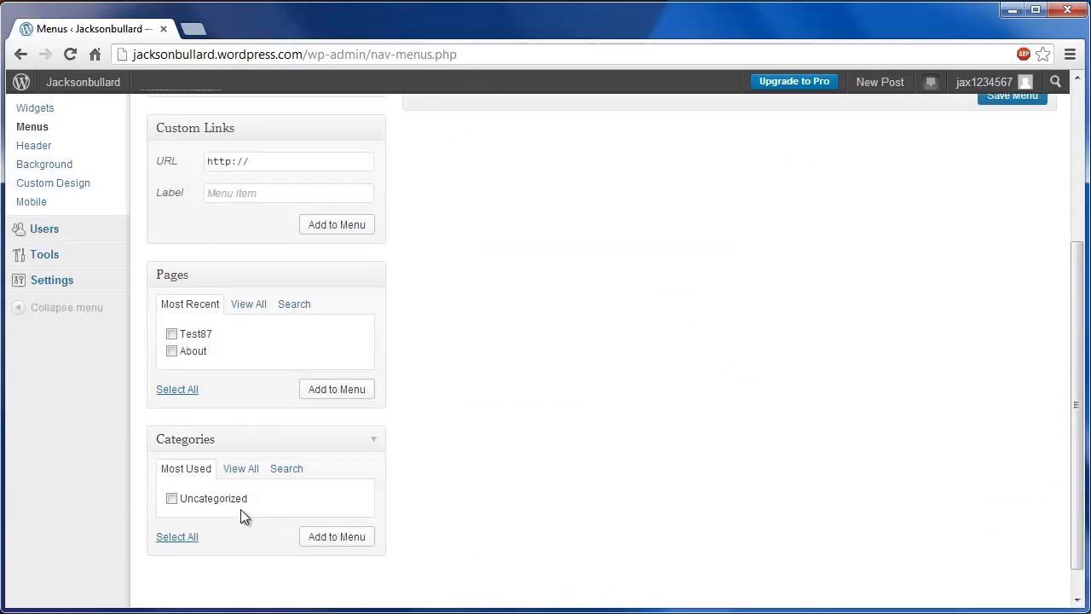
scroll(240, 509, up, 3)
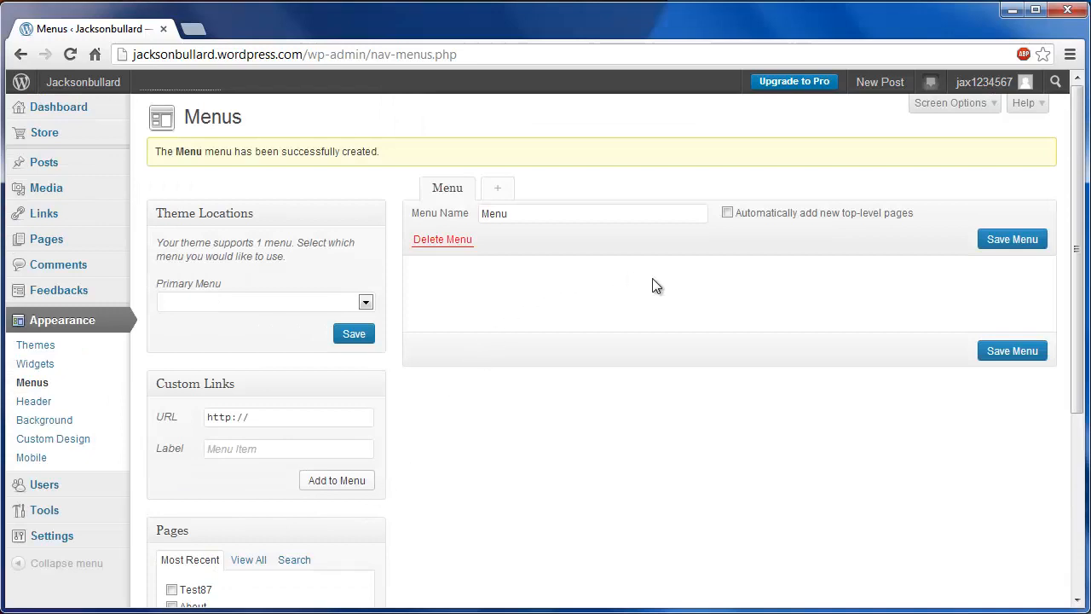
scroll(639, 291, down, 3)
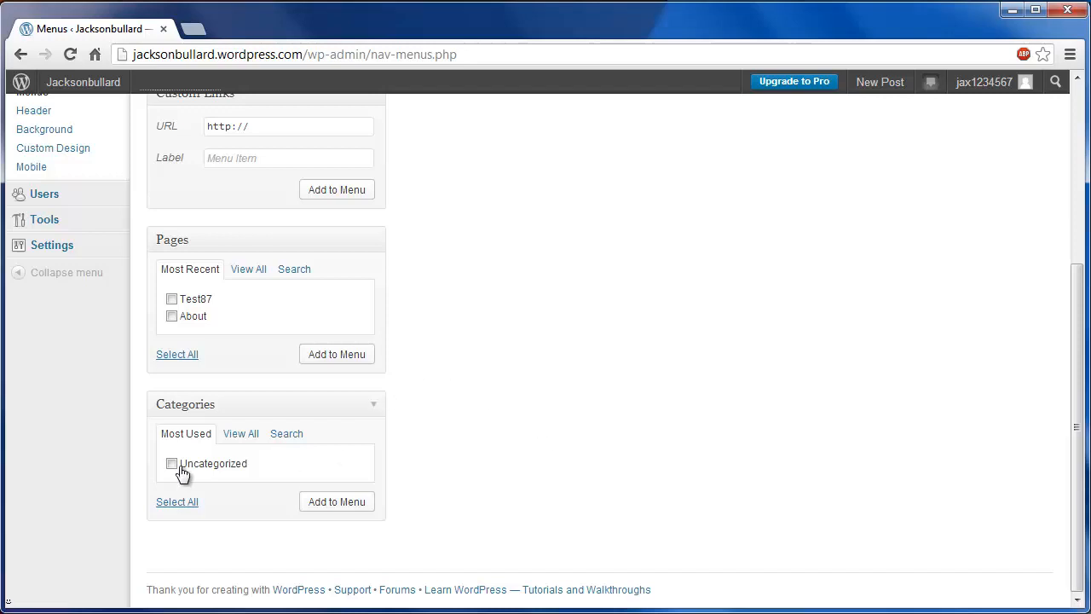
click(247, 435)
click(286, 435)
click(188, 435)
click(353, 502)
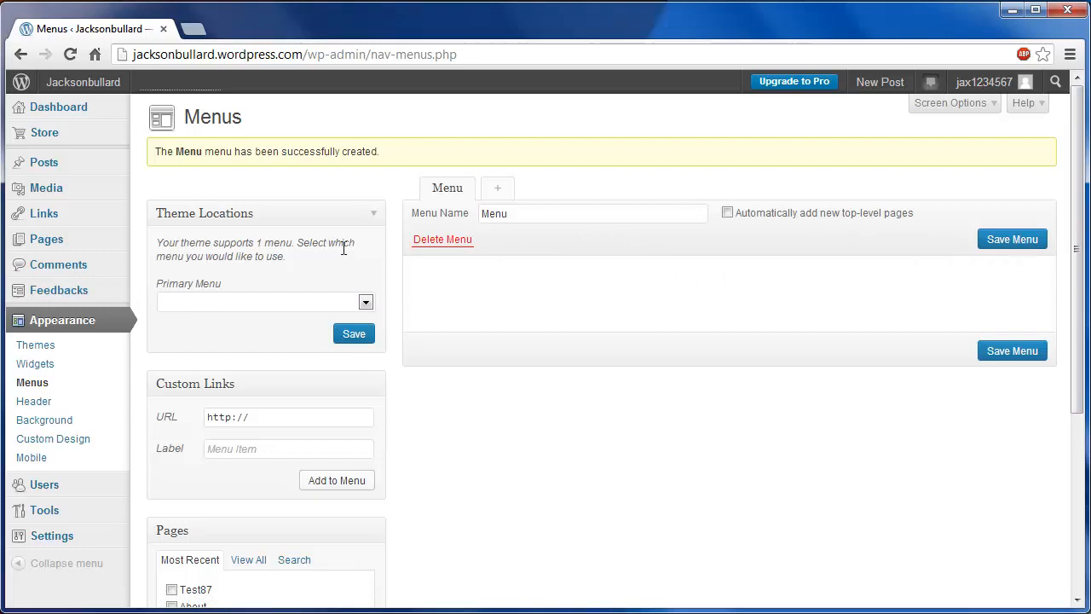
- Delete the custom menu named "Menu"
click(450, 240)
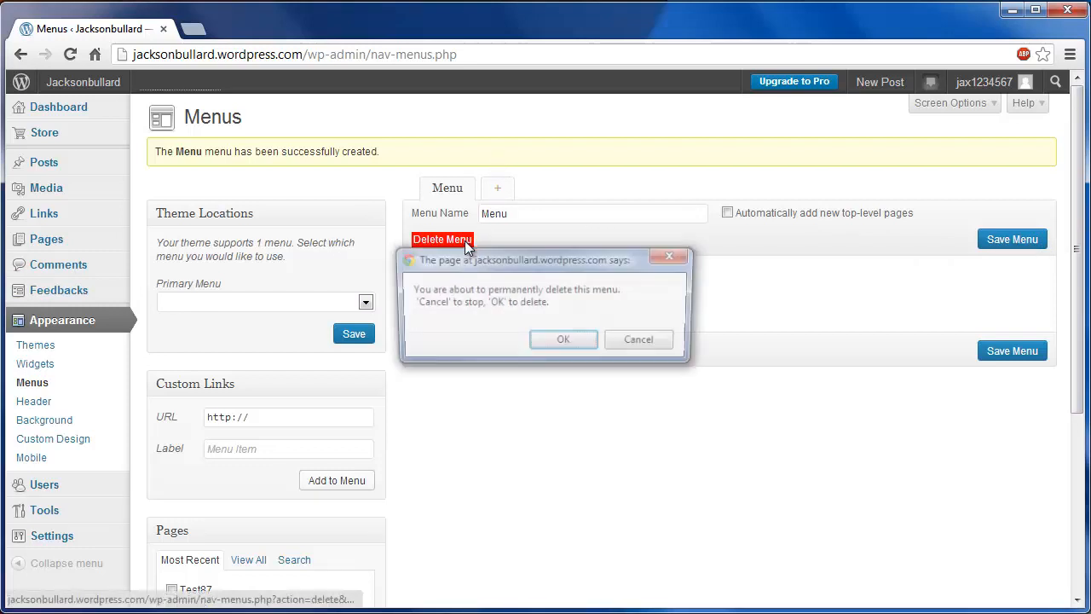
click(564, 343)
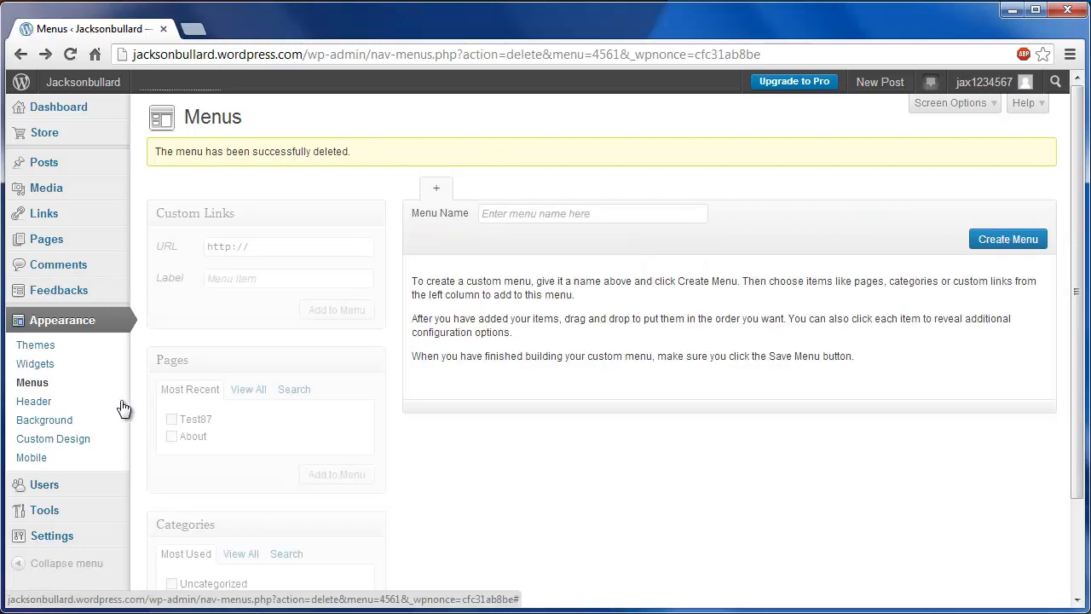
- Go to the custom header settings and review the header image preview, selection and removal options
click(87, 405)
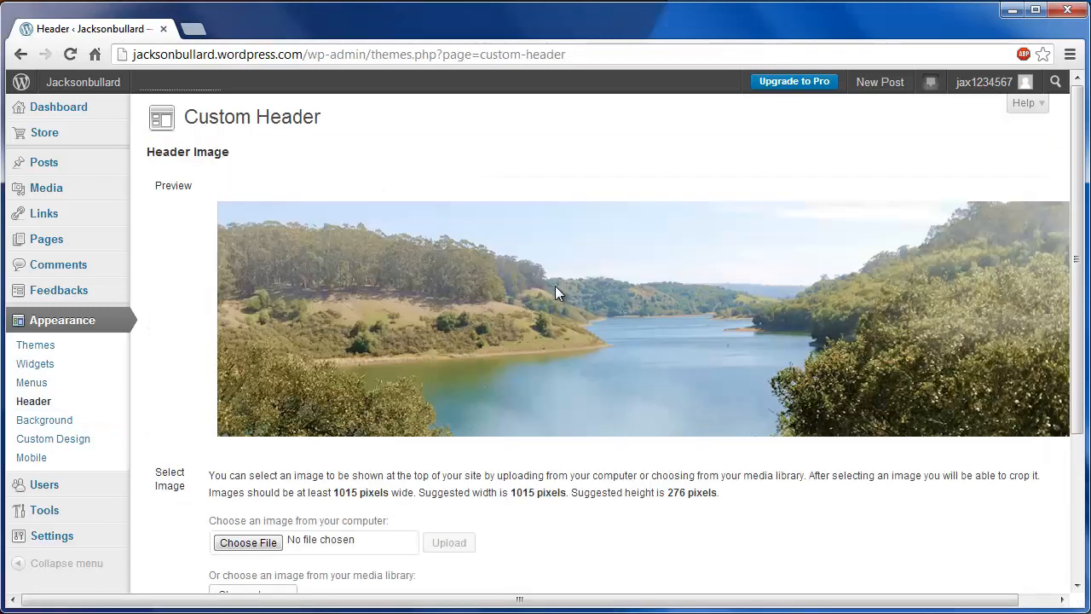
scroll(555, 285, down, 1)
scroll(419, 173, down, 1)
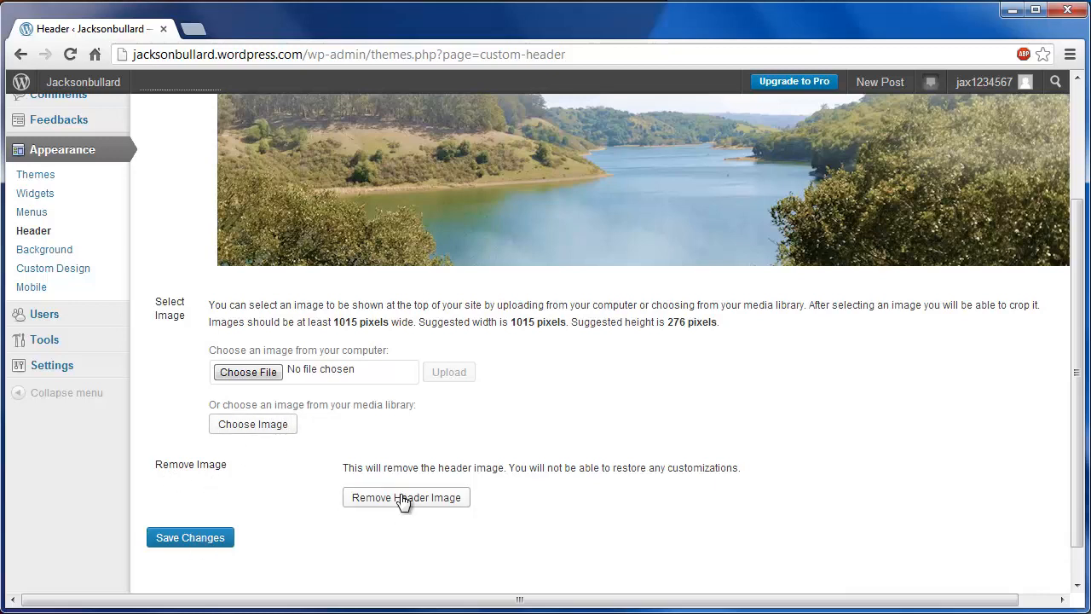
scroll(397, 498, up, 2)
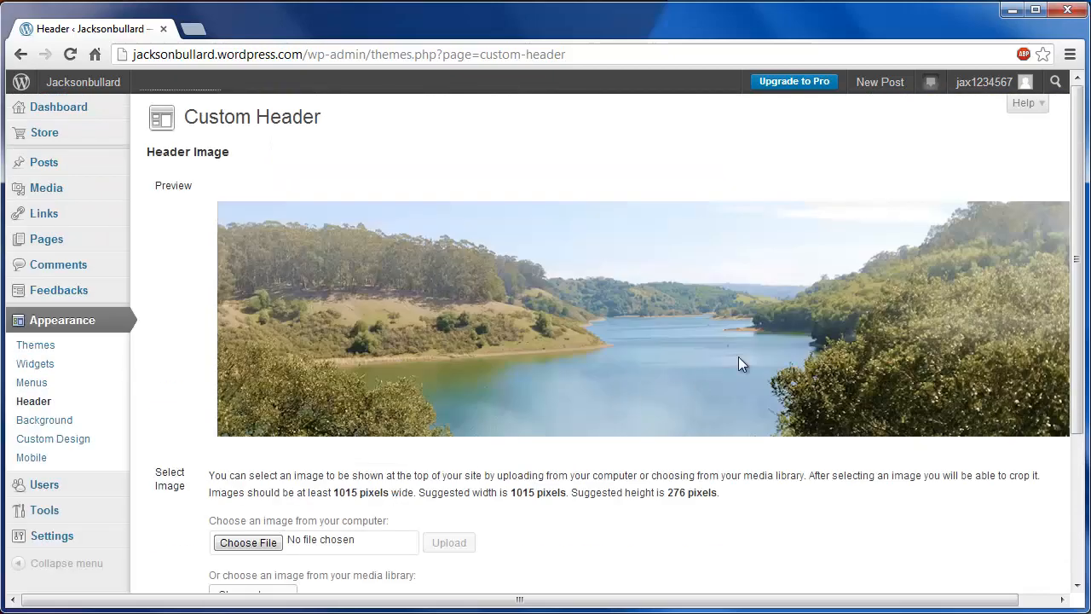
scroll(215, 219, down, 2)
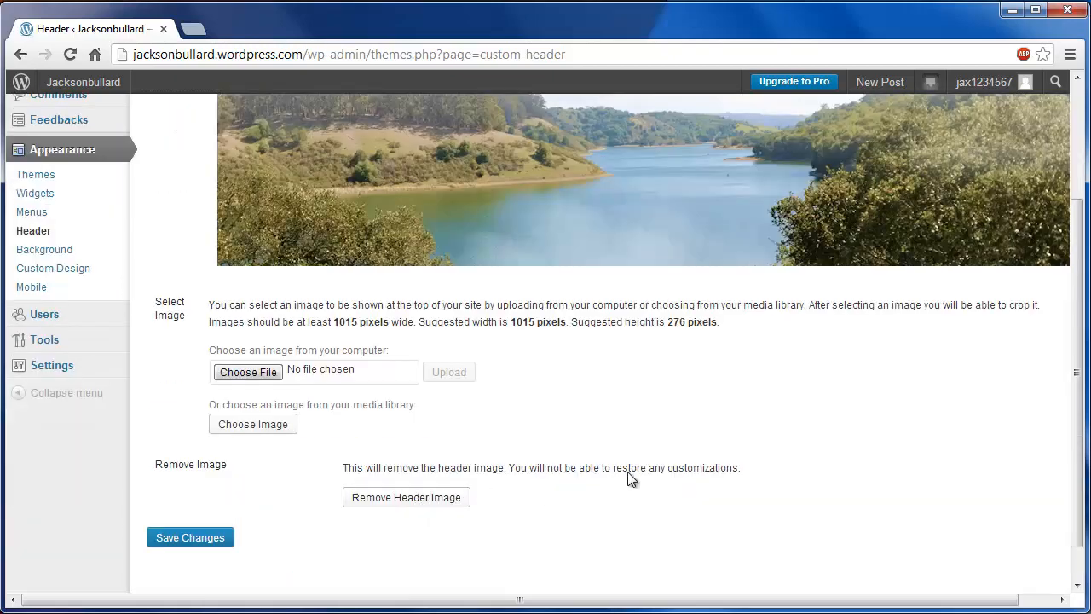
scroll(628, 476, up, 2)
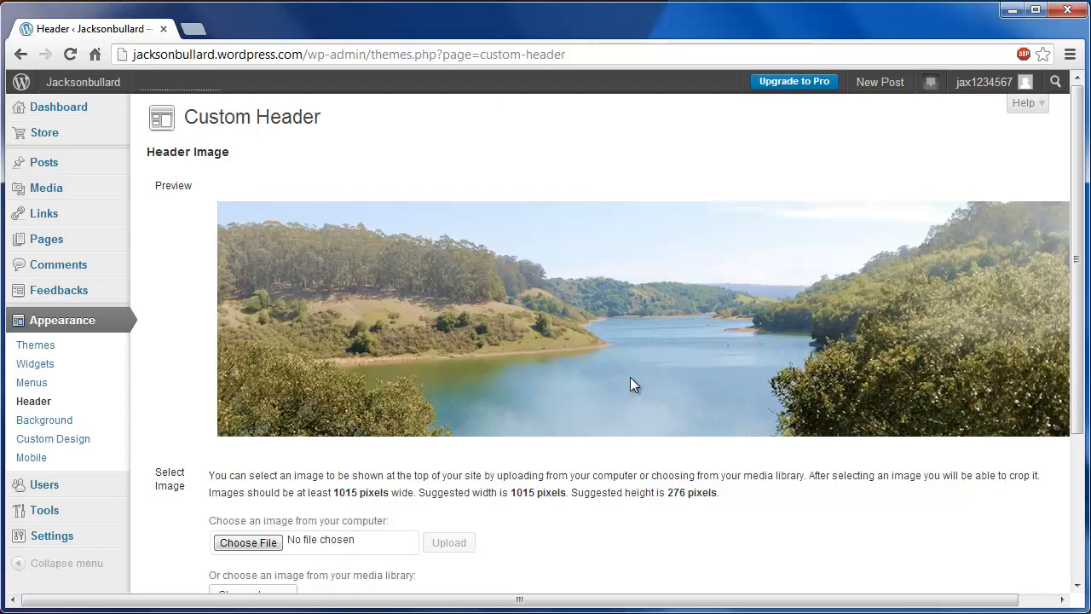
- Set the site's custom background color to #281abf and save the changes
click(58, 427)
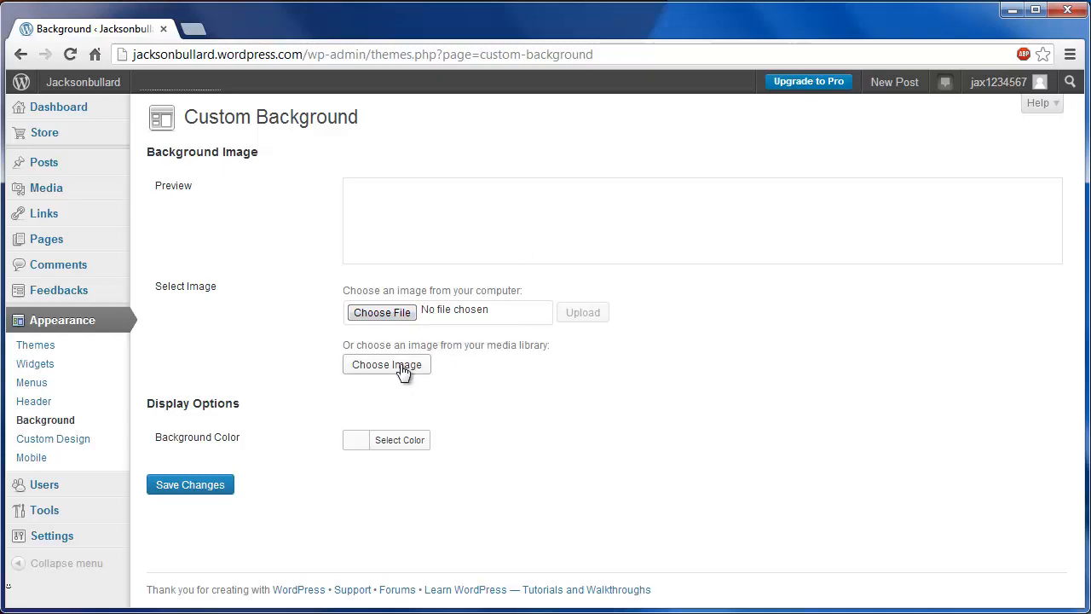
click(392, 440)
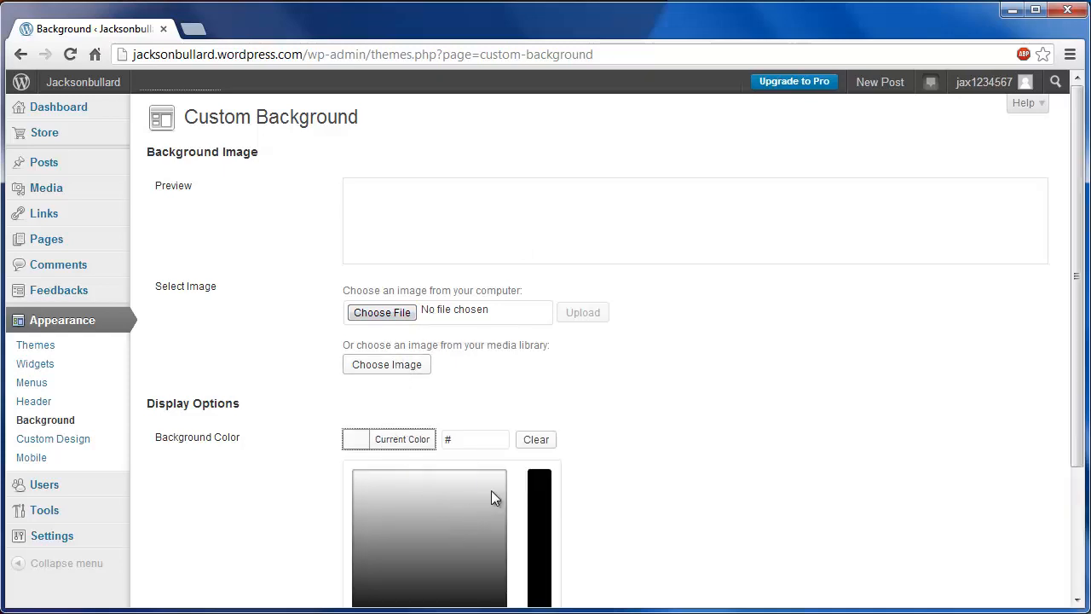
scroll(542, 493, down, 2)
click(543, 474)
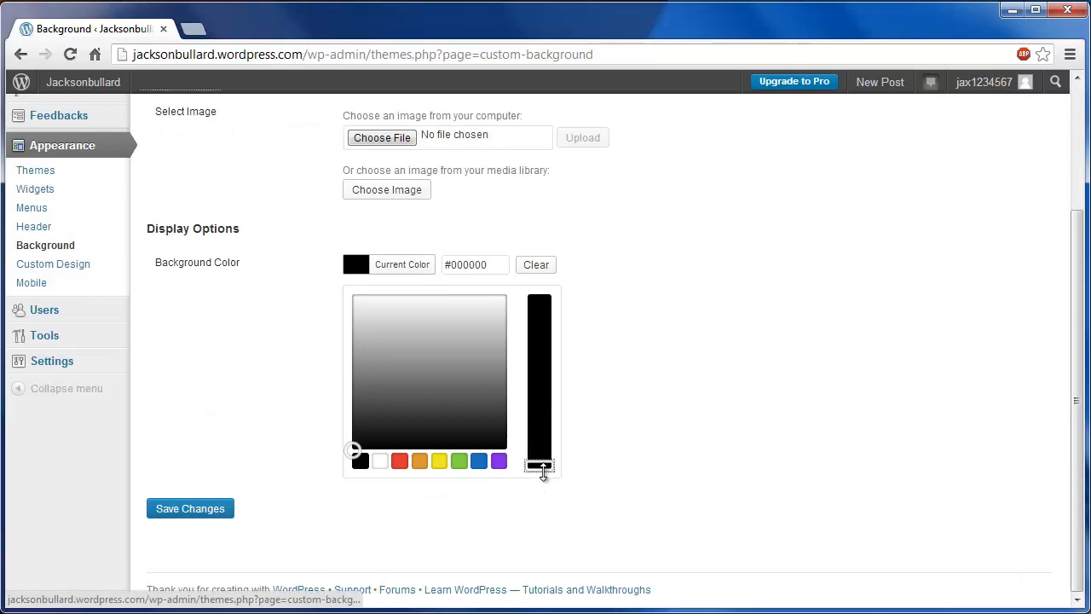
click(498, 462)
drag(460, 324, 436, 341)
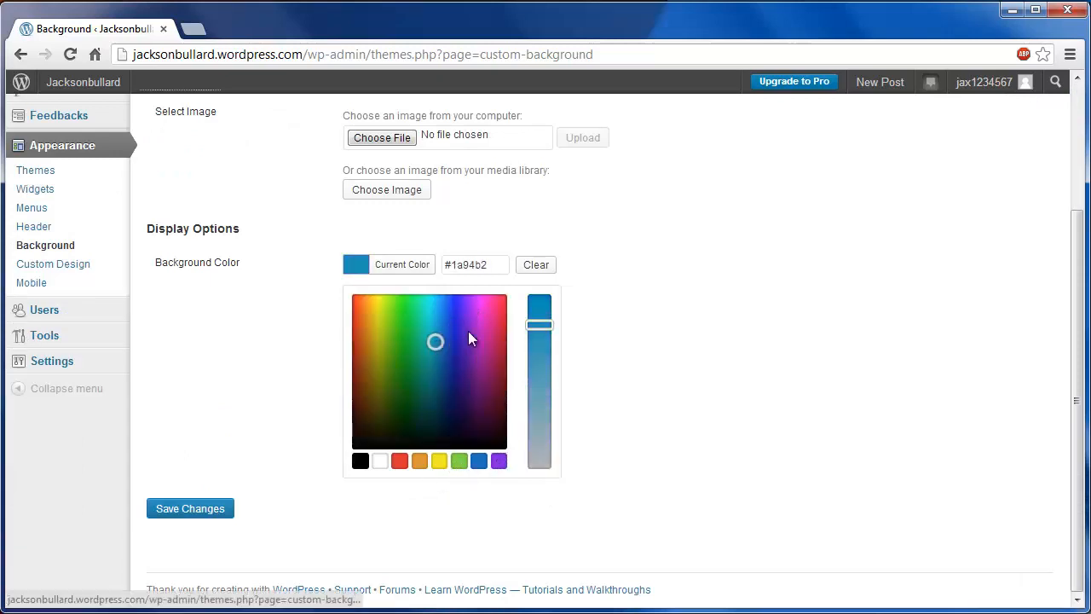
scroll(558, 279, up, 2)
drag(500, 540, 459, 509)
scroll(243, 431, down, 2)
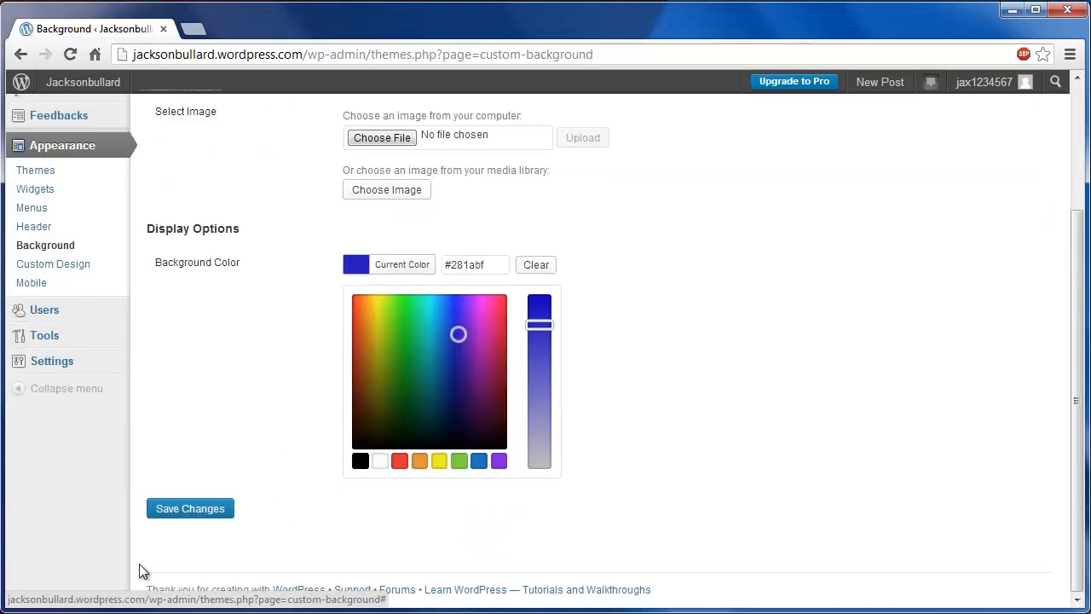
click(201, 511)
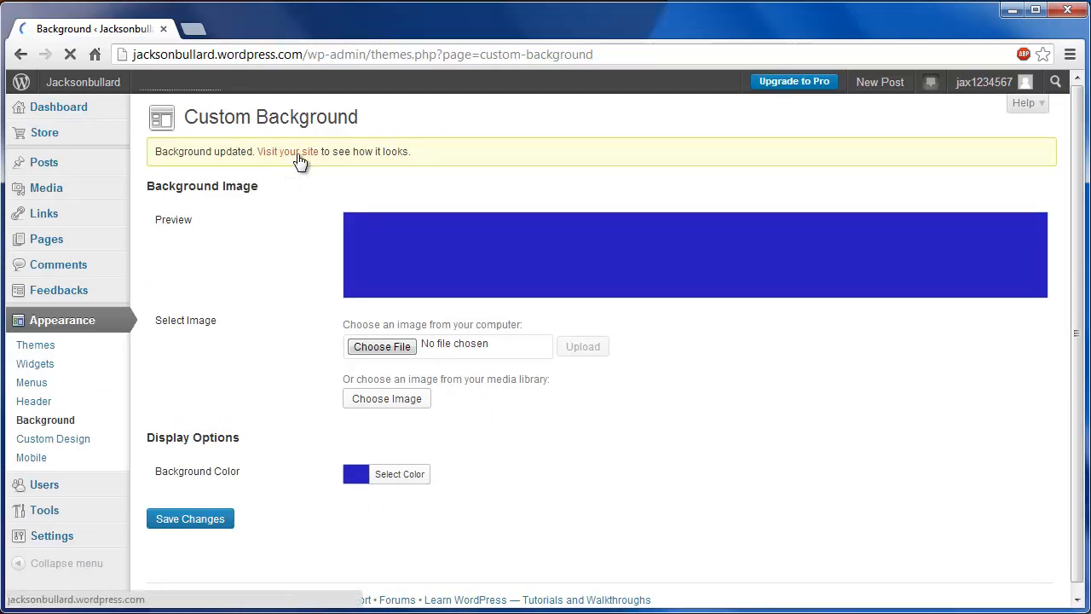
- Visit the live site to check the background color and return to the background settings
click(273, 154)
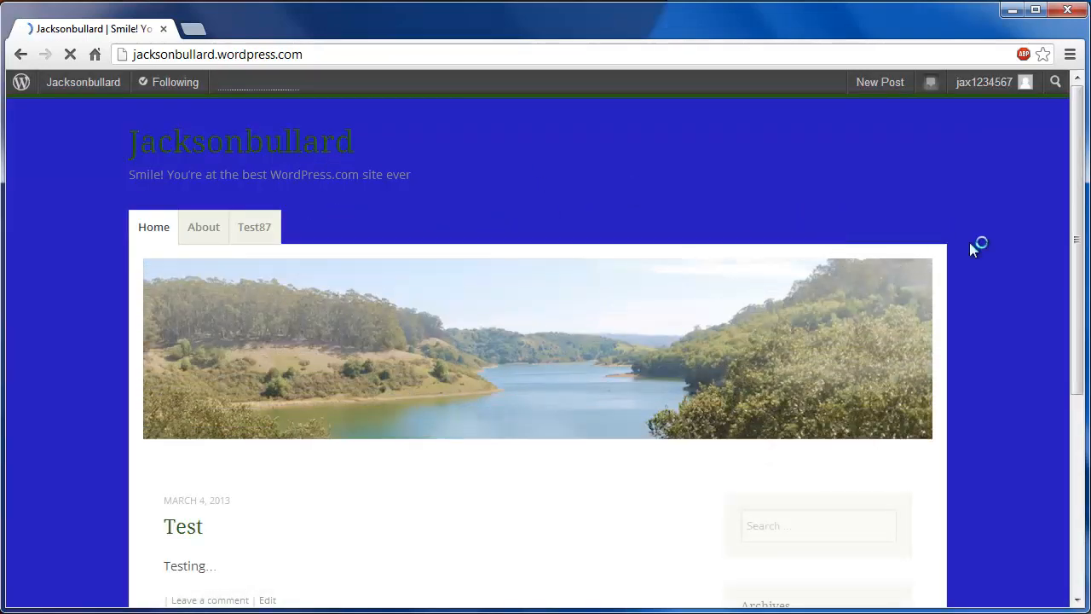
click(21, 54)
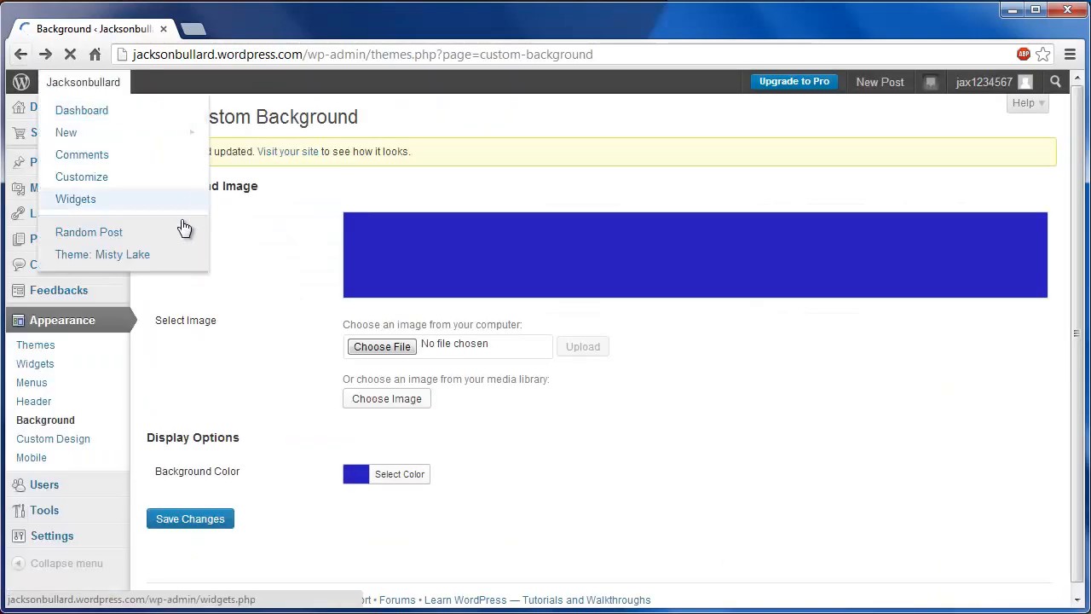
- Go to the Fonts section of the Custom Design settings and look through the fonts offered for the site title
click(83, 440)
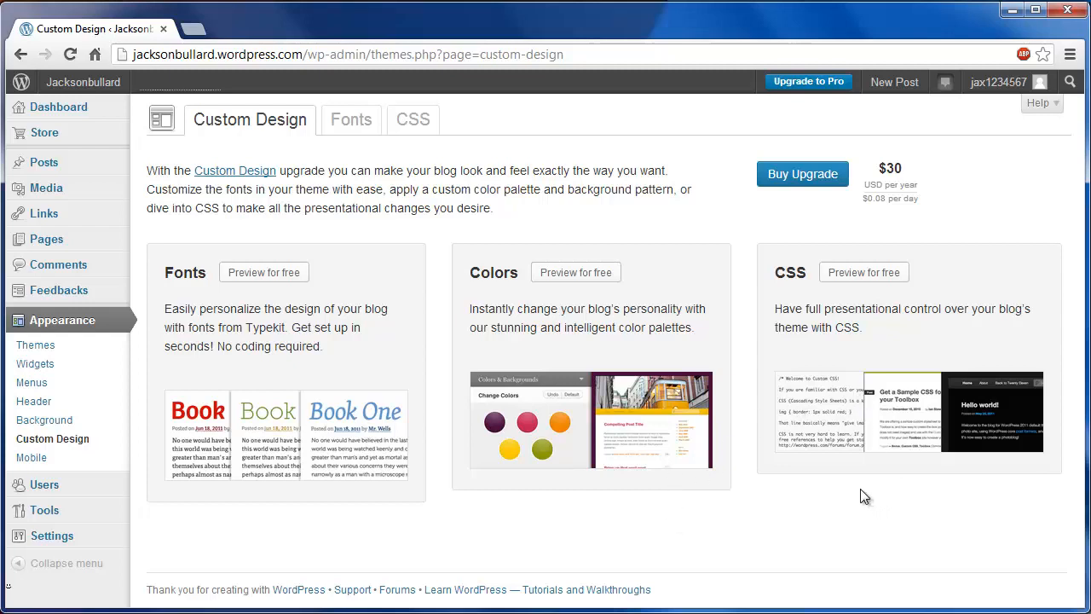
click(345, 121)
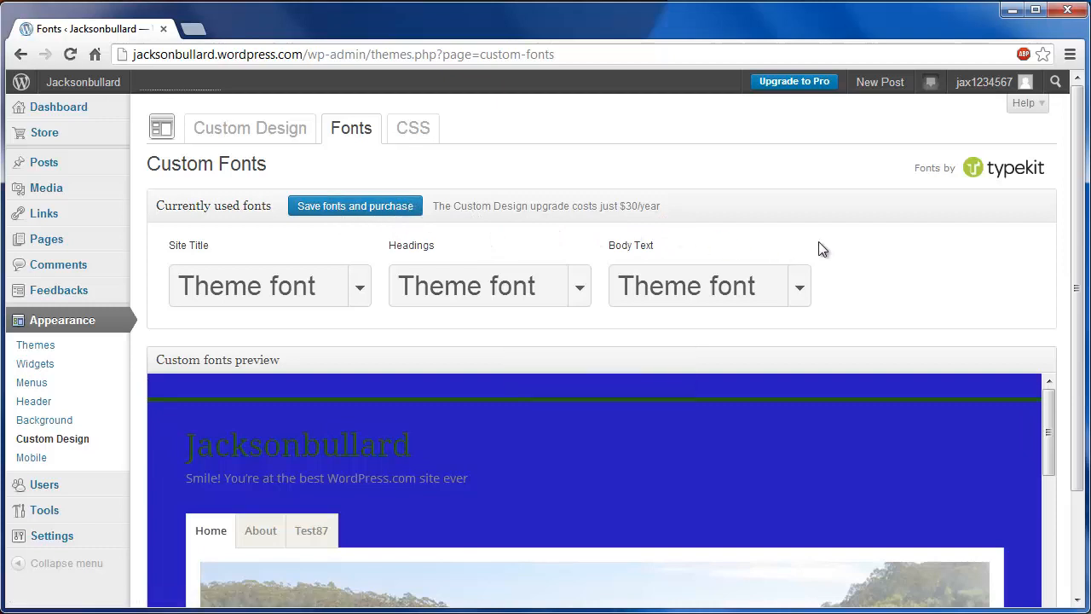
click(369, 285)
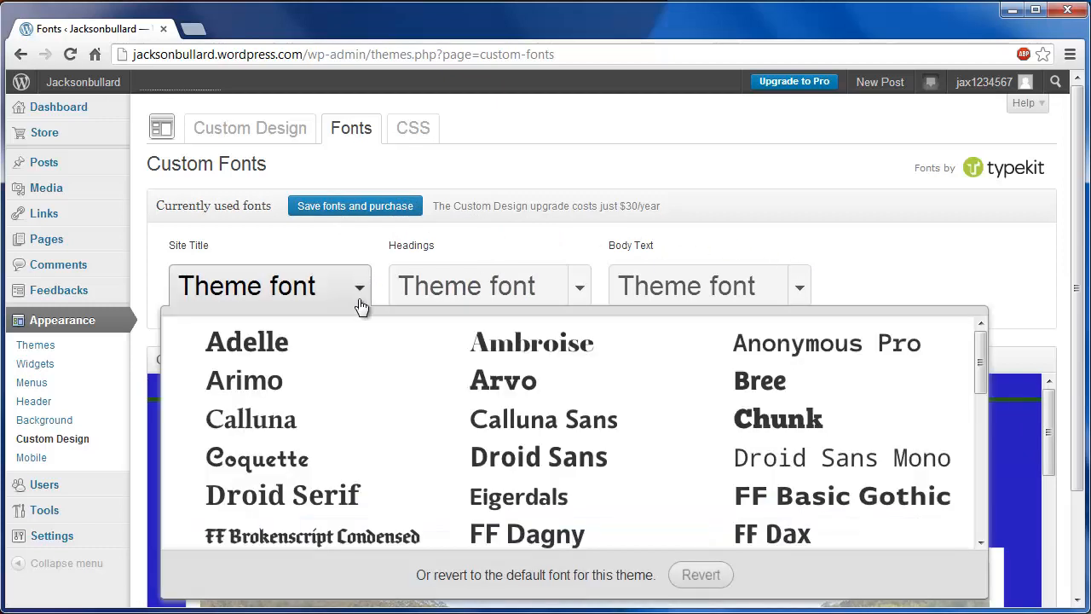
scroll(717, 467, down, 10)
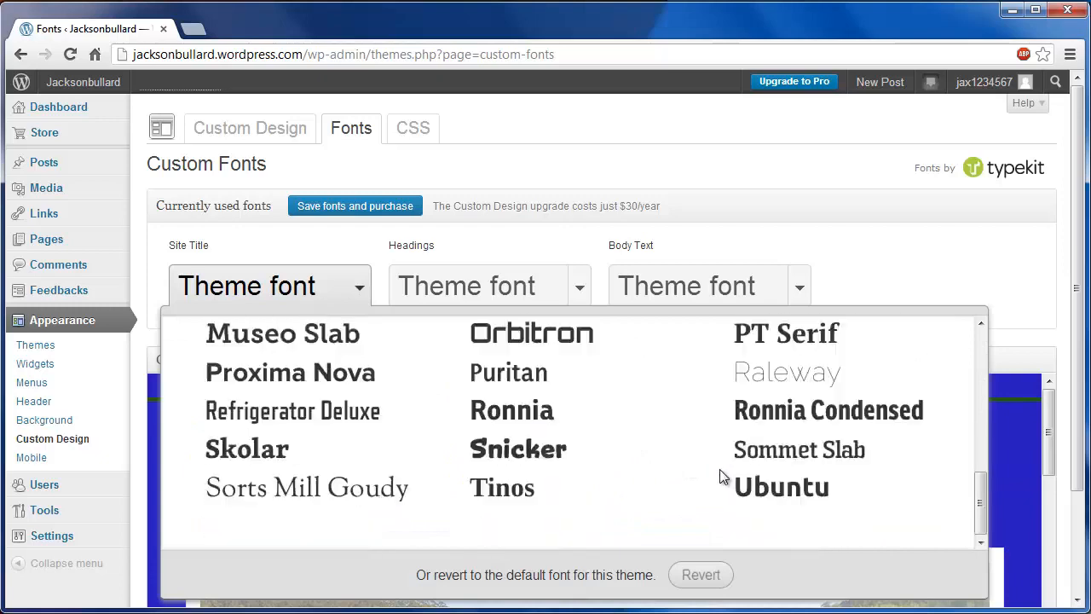
scroll(573, 449, up, 3)
scroll(572, 449, up, 4)
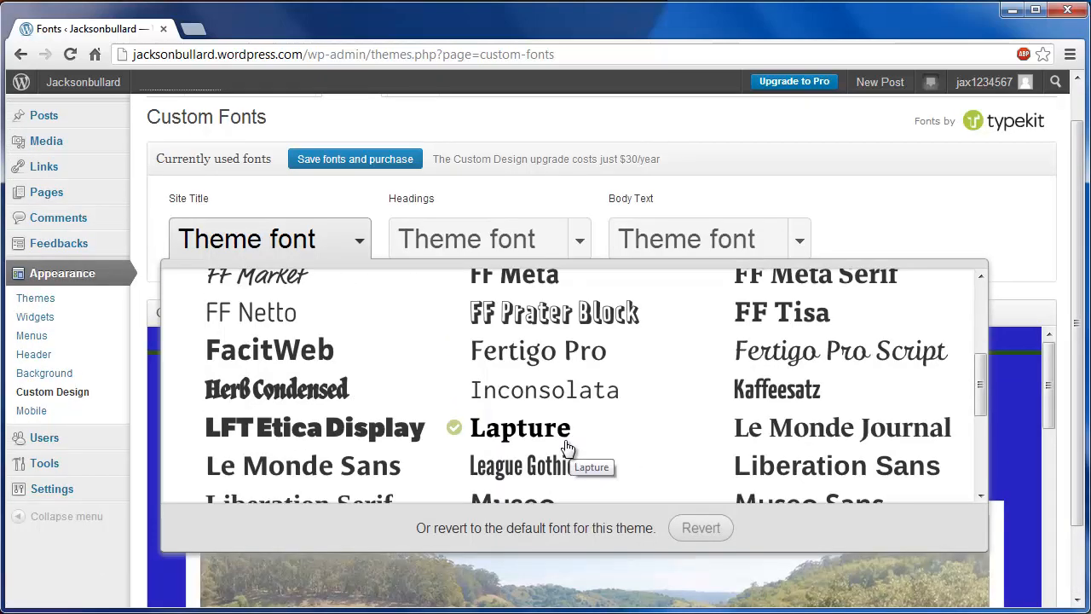
scroll(567, 448, up, 6)
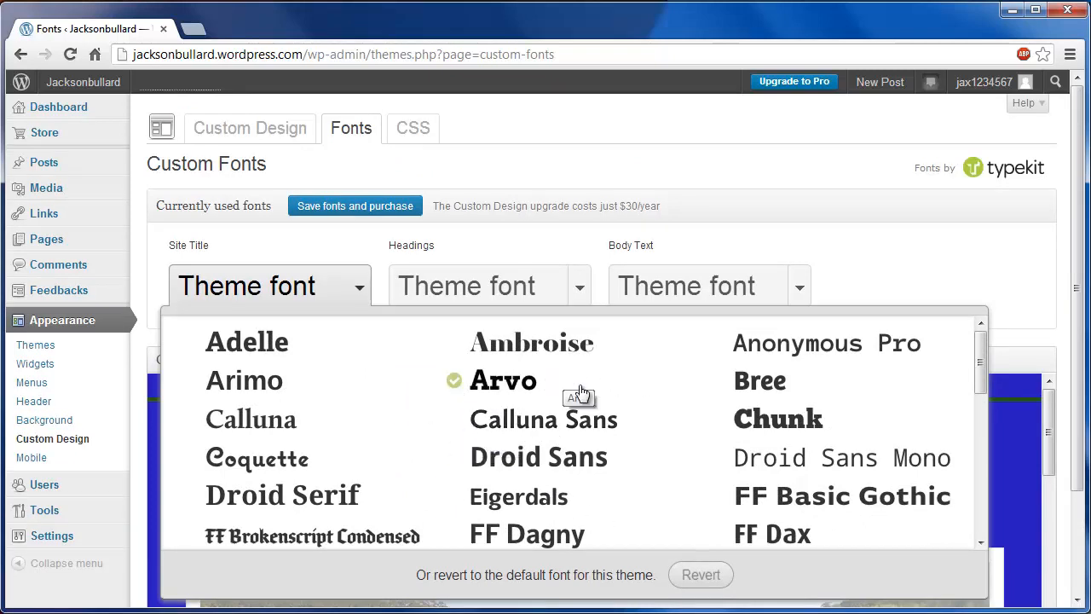
click(319, 297)
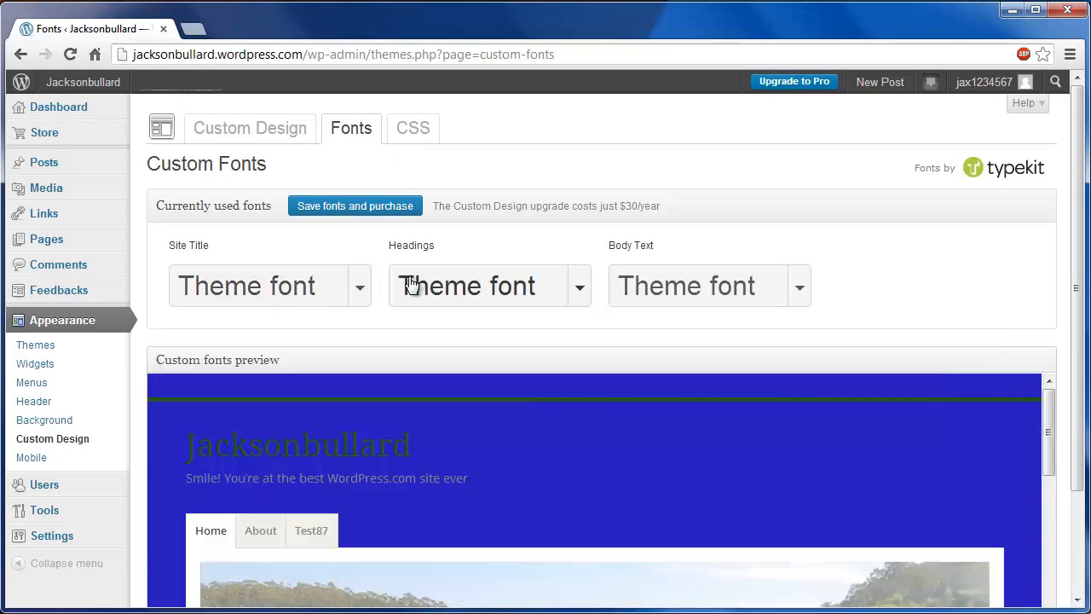
- Set the site title font to Coquette and the headings font to FF Basic Gothic, checking the custom fonts preview
click(354, 288)
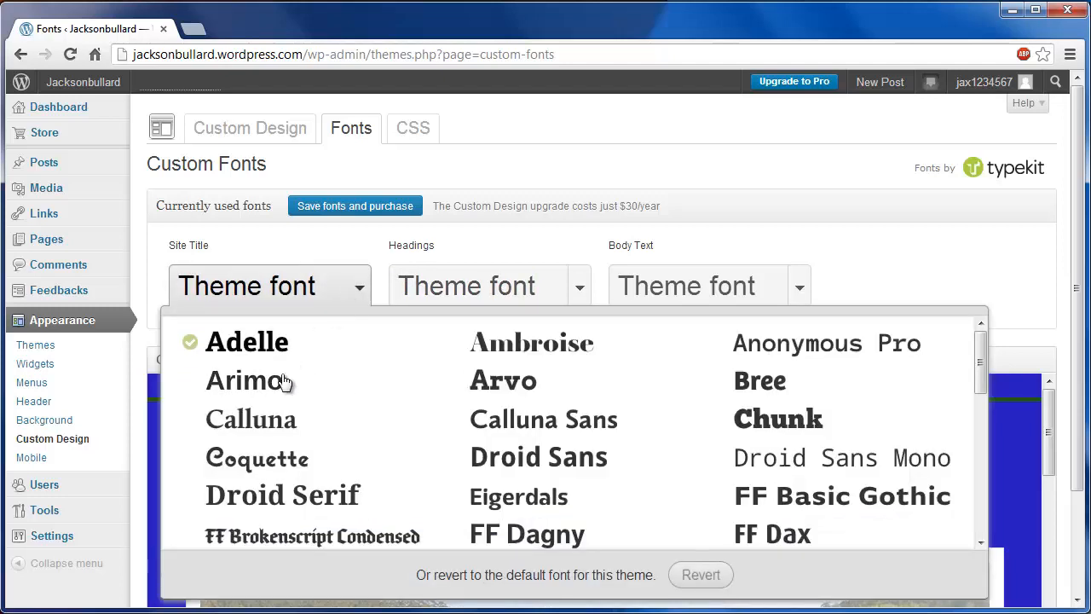
click(288, 460)
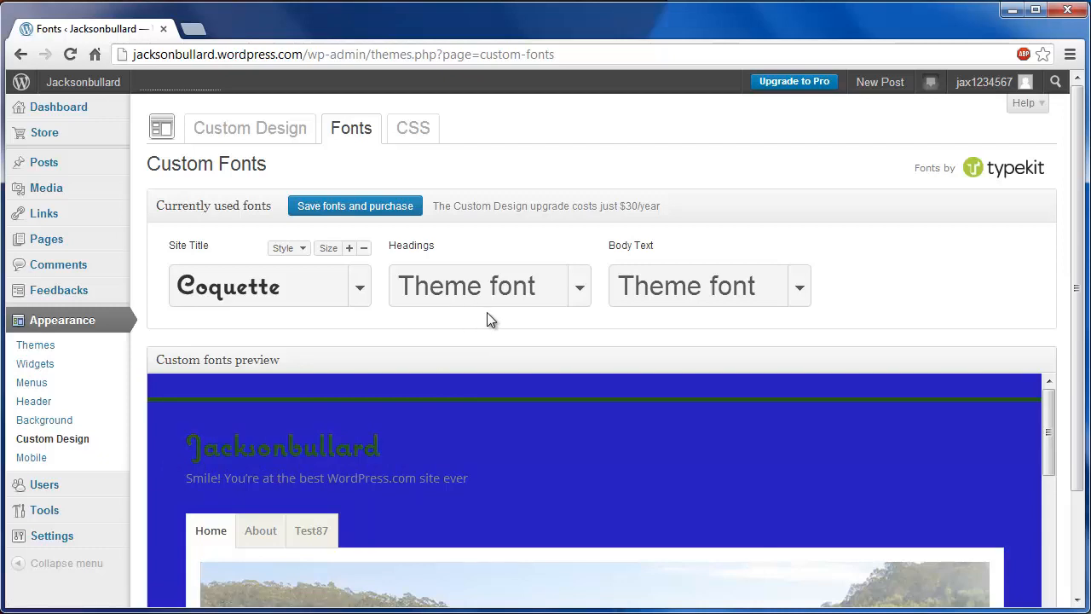
click(579, 288)
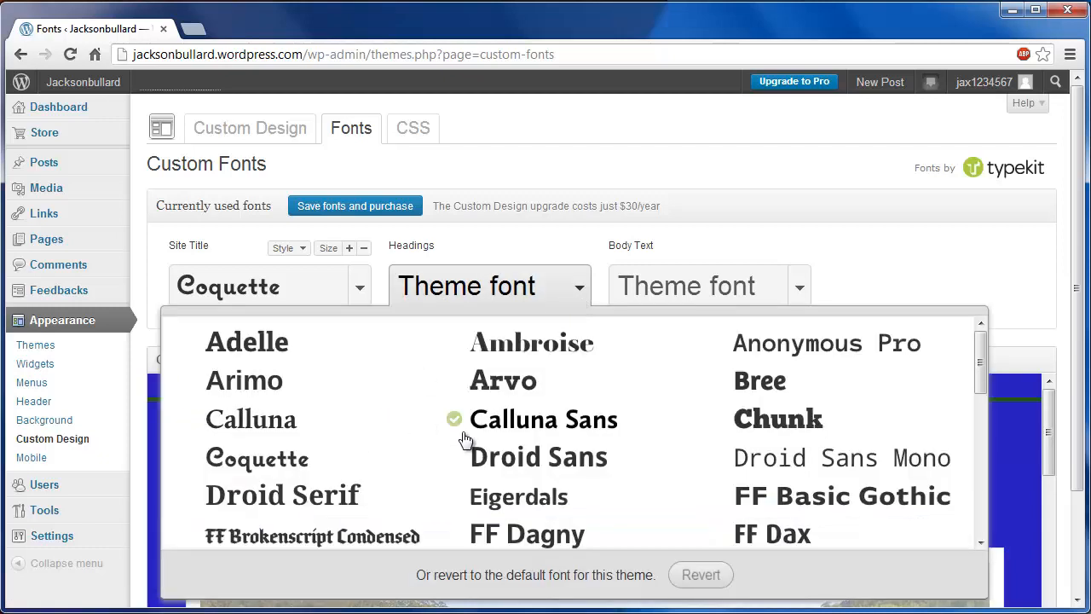
click(867, 488)
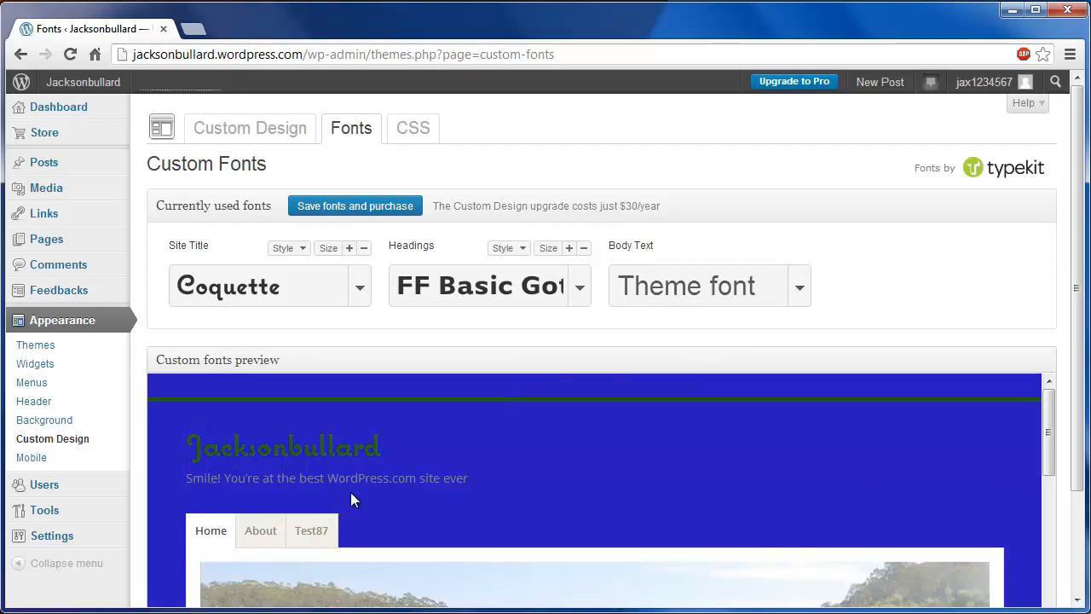
scroll(451, 479, down, 5)
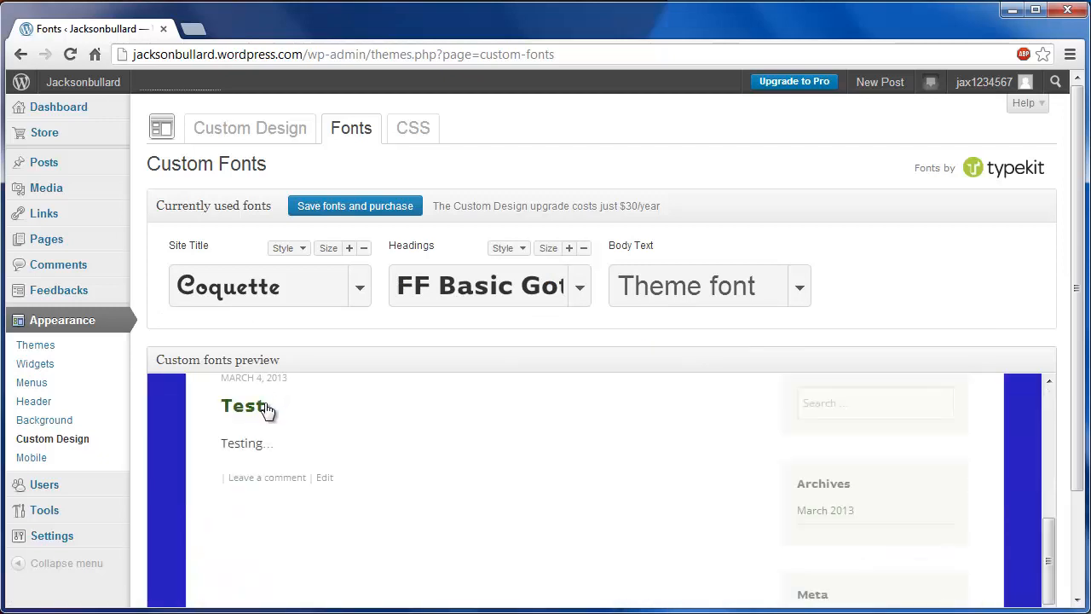
scroll(245, 412, up, 4)
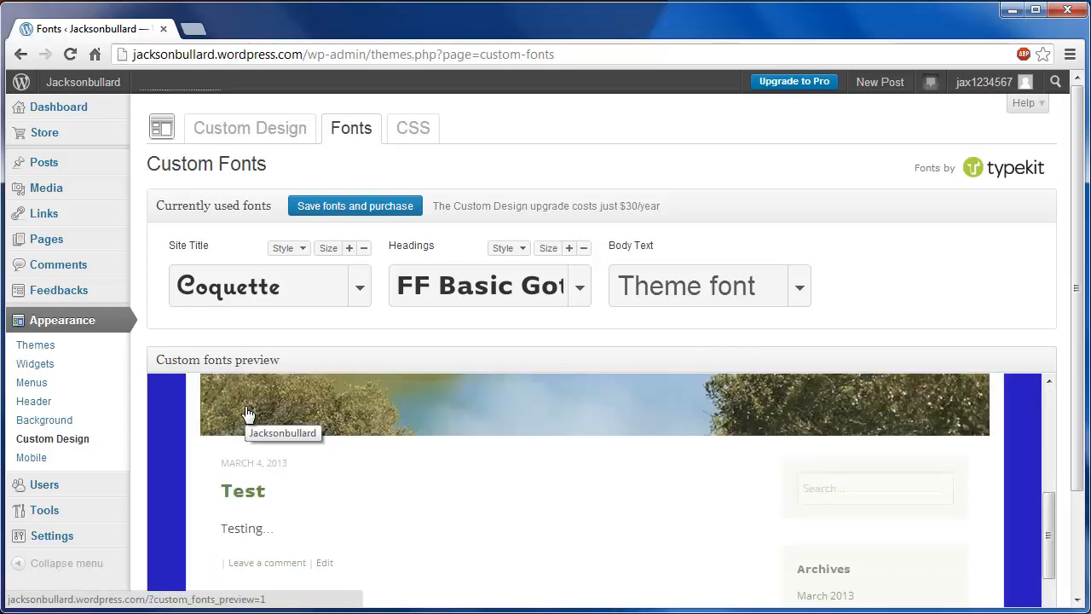
scroll(300, 430, up, 1)
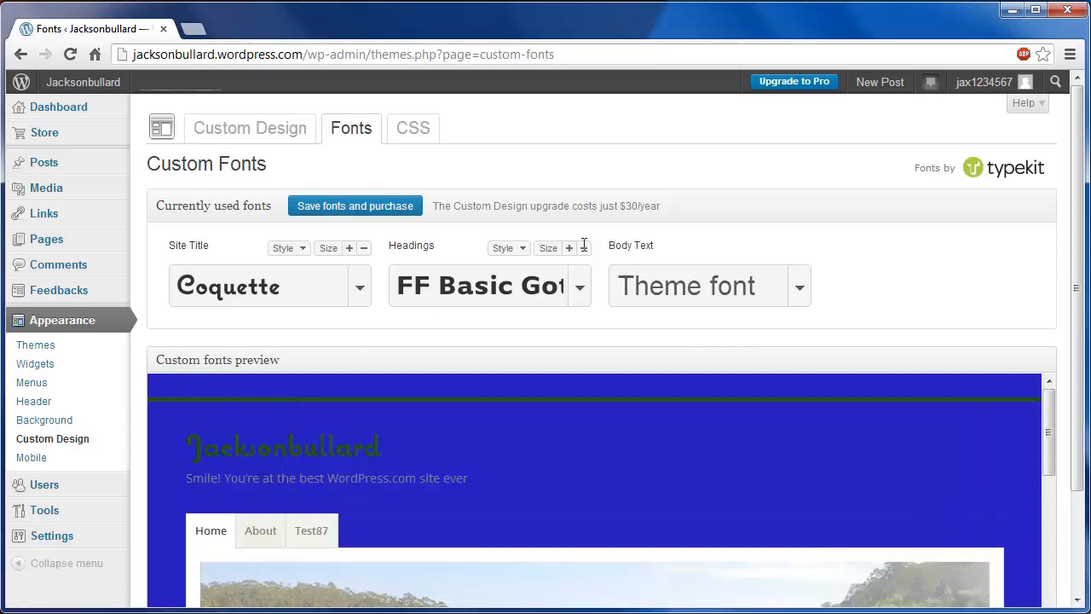
- Set the body text font to FF Brokenscript Condensed and check the post and sidebar text in the custom fonts preview
click(801, 291)
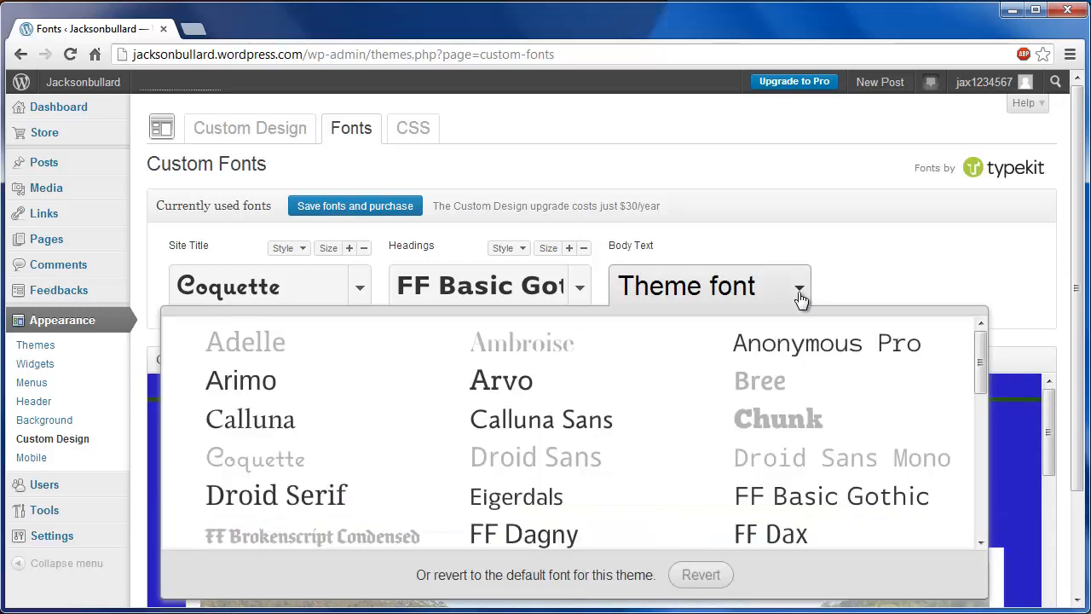
scroll(315, 366, down, 2)
click(295, 371)
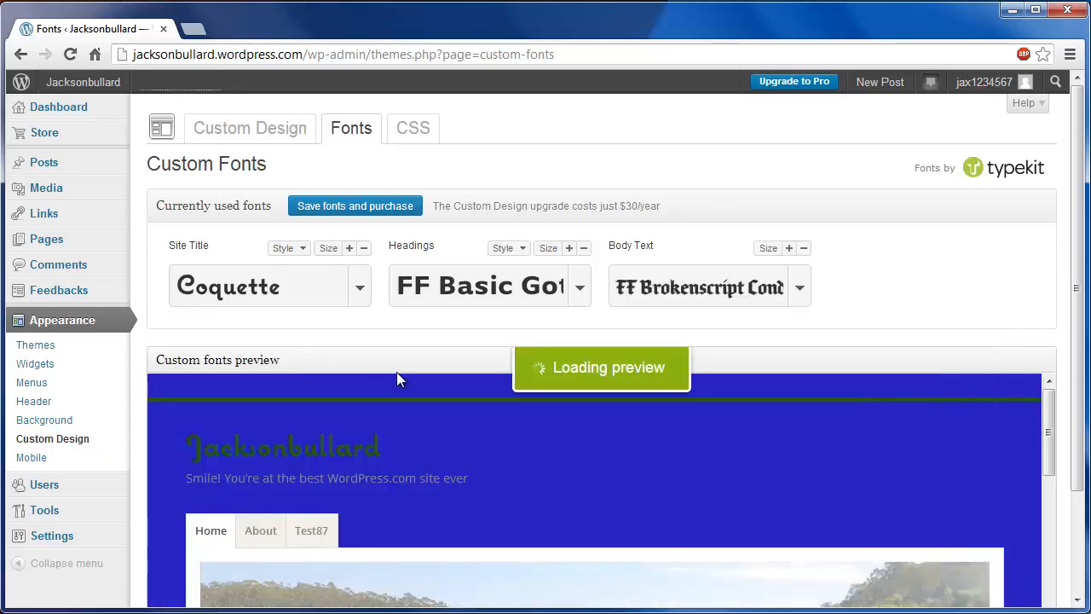
scroll(491, 392, down, 5)
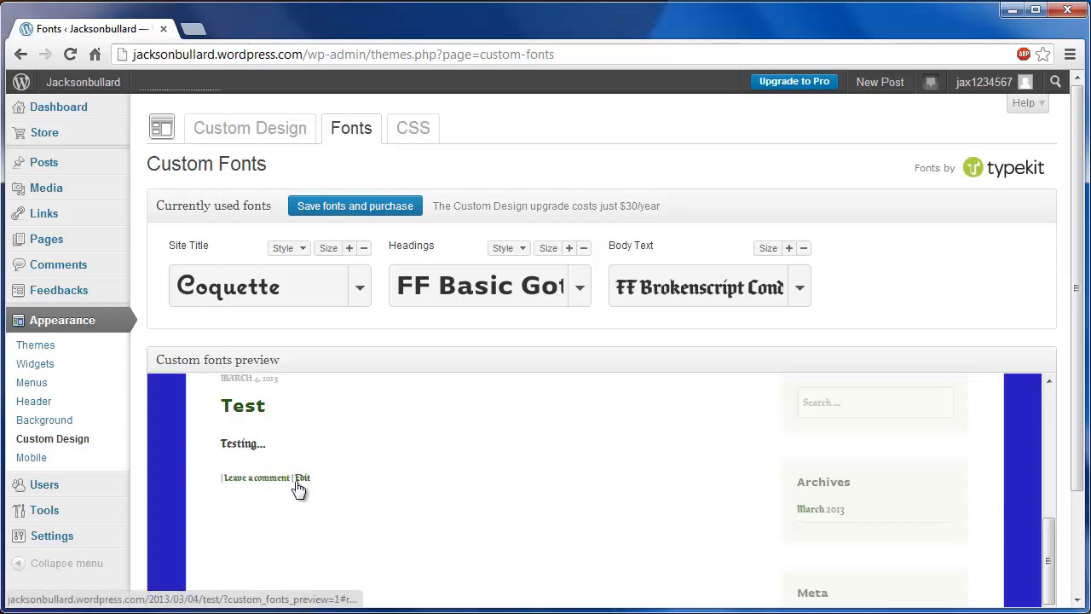
scroll(499, 400, up, 1)
scroll(554, 429, up, 3)
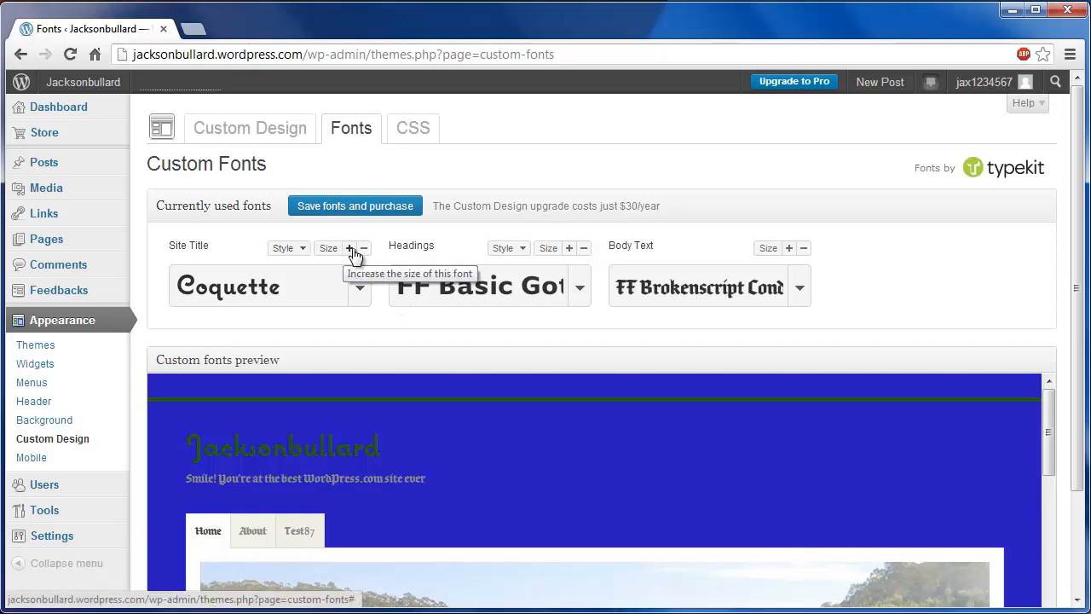
- View the style options for the site title font, and look over the CSS Stylesheet Editor of the Custom Design settings
click(302, 248)
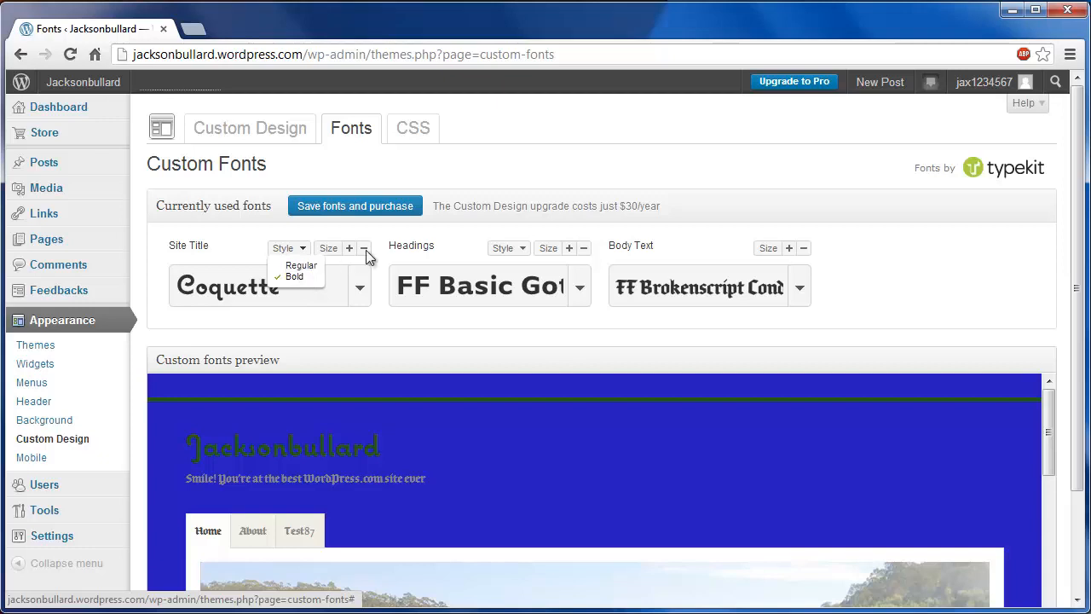
click(435, 247)
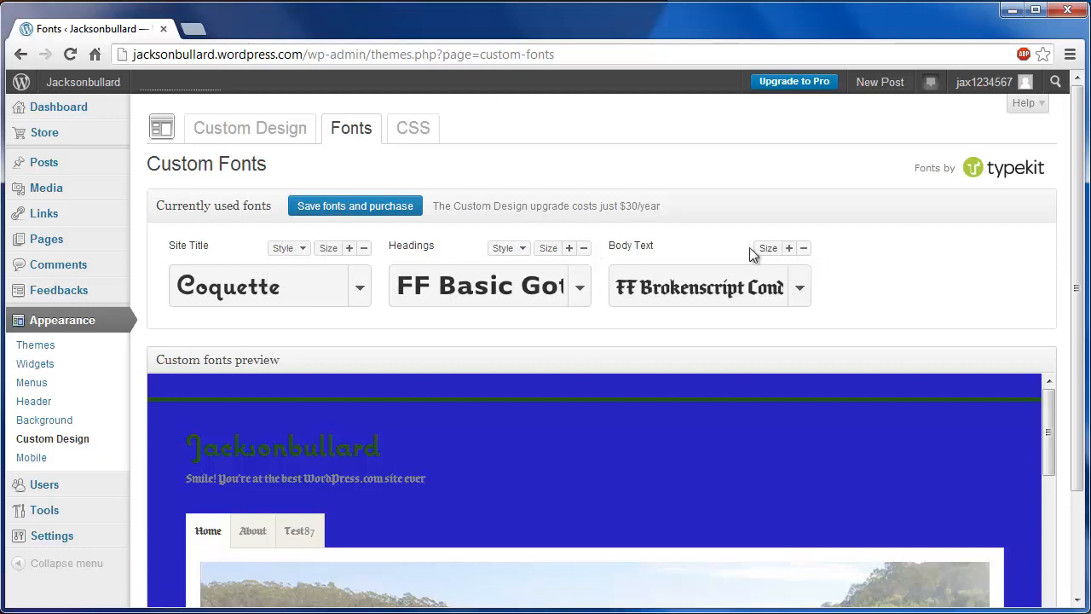
click(424, 131)
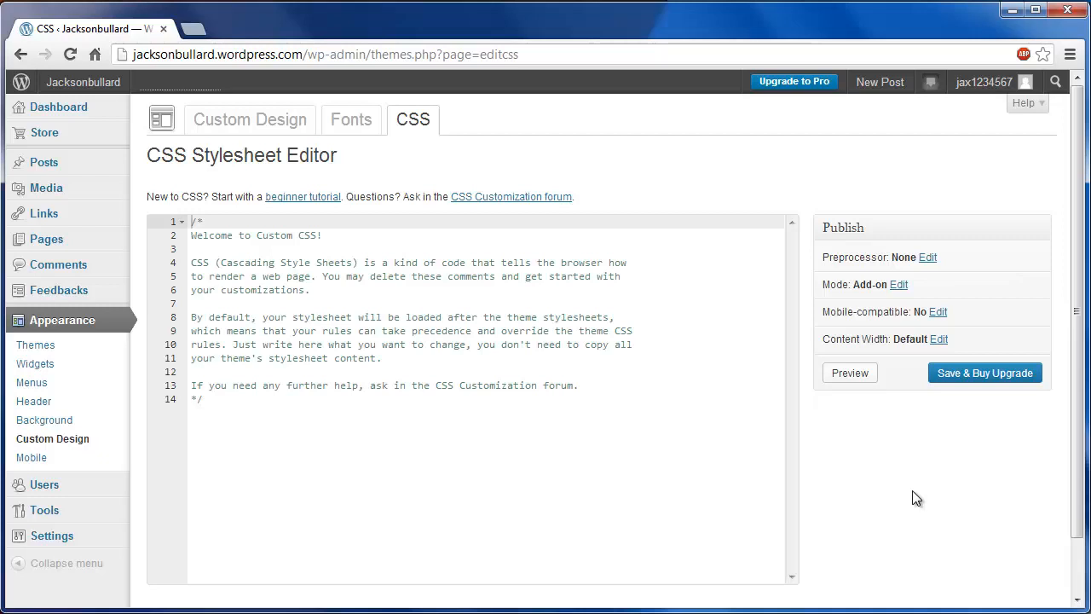
click(255, 428)
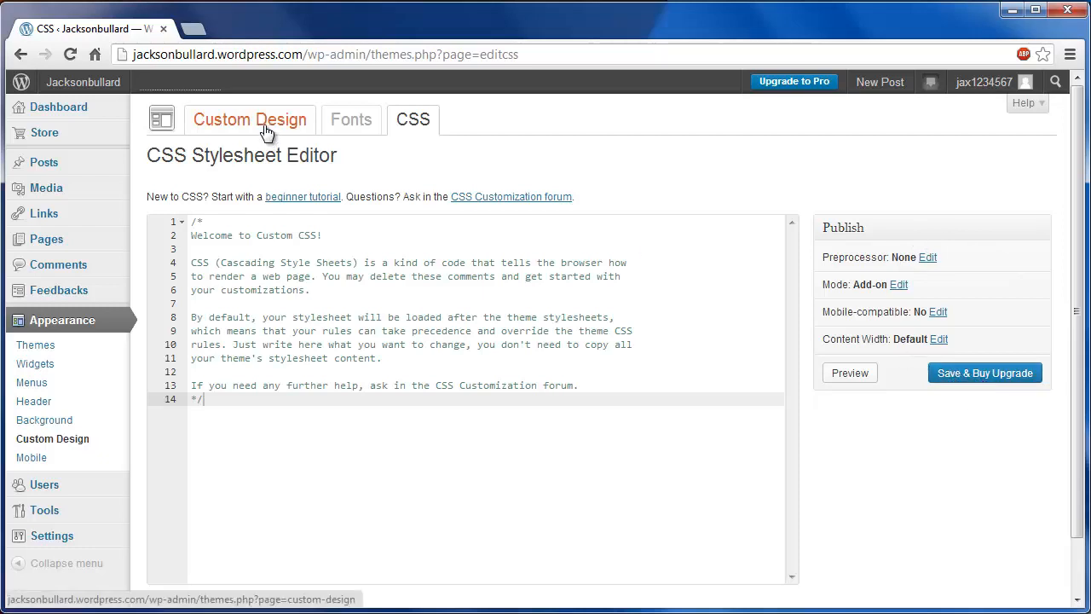
- Go to the site's Mobile Options and review the mobile theme settings and the available mobile apps
click(53, 459)
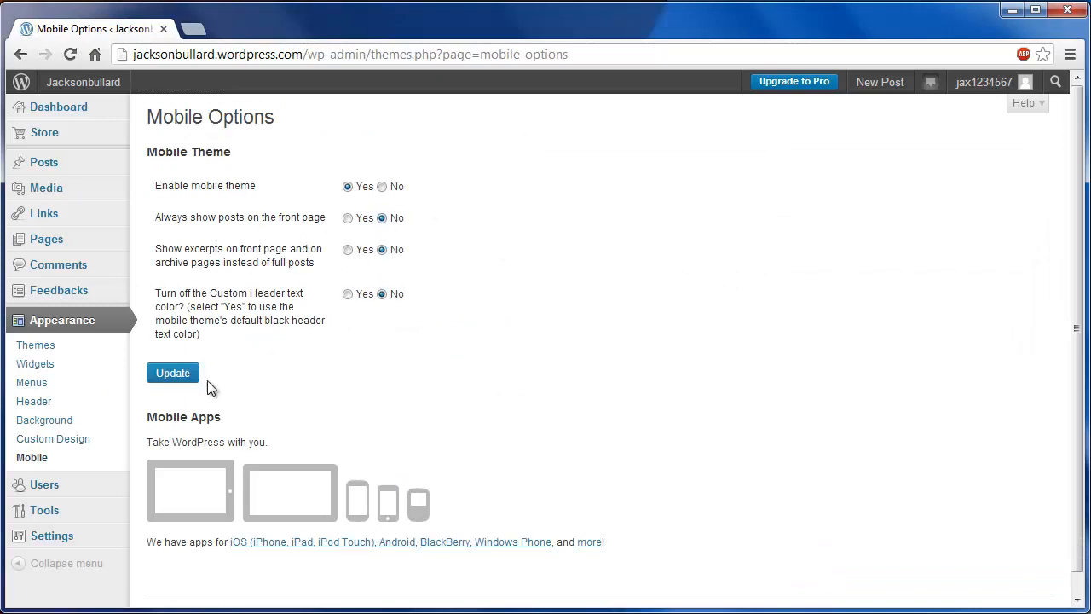
scroll(217, 426, down, 1)
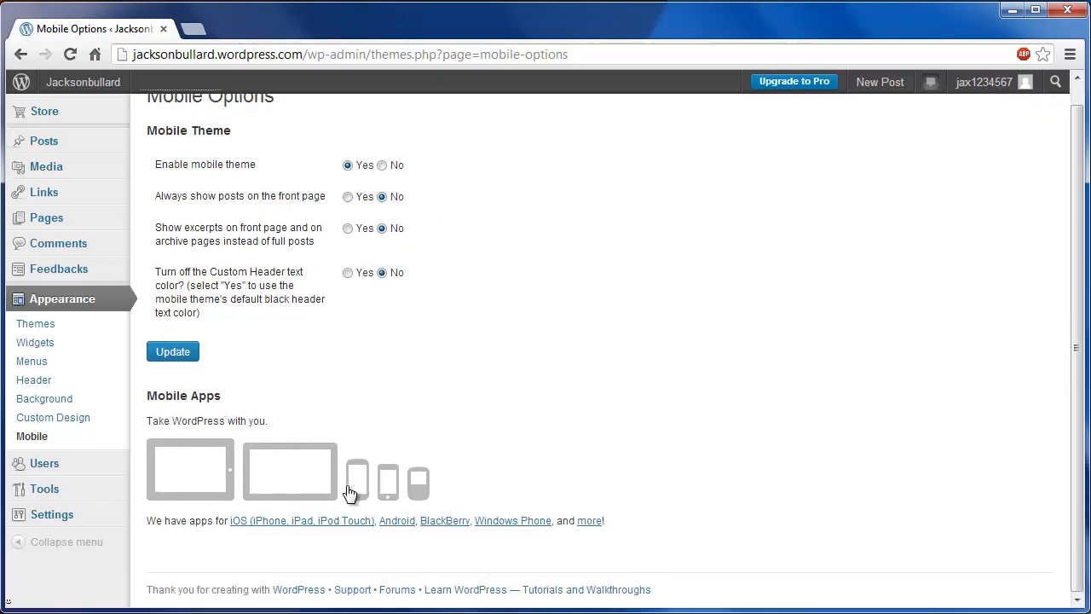
scroll(481, 506, up, 1)
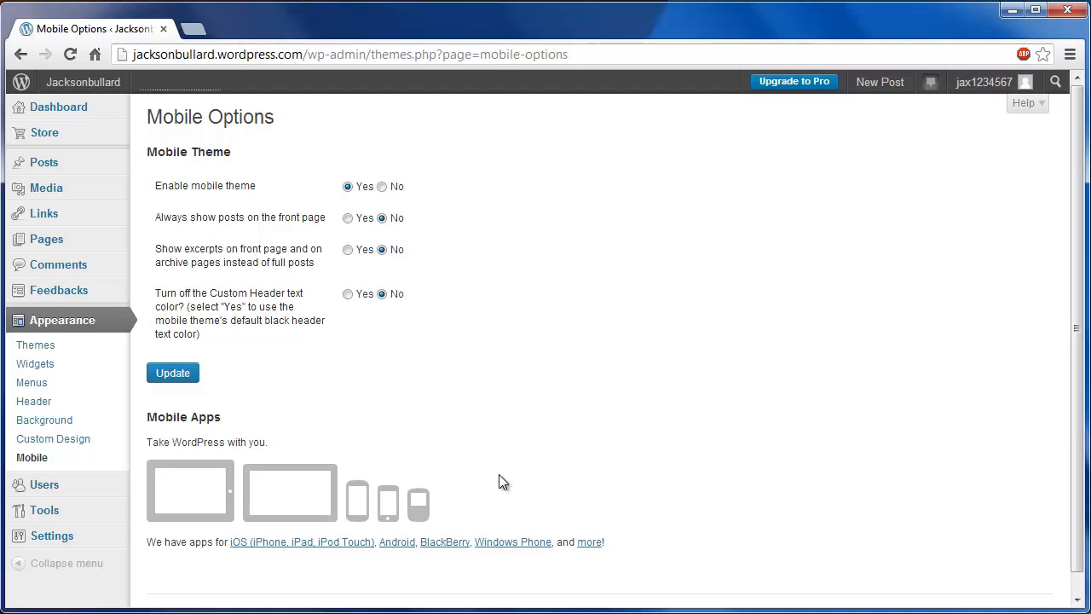
scroll(214, 494, down, 1)
scroll(256, 481, up, 1)
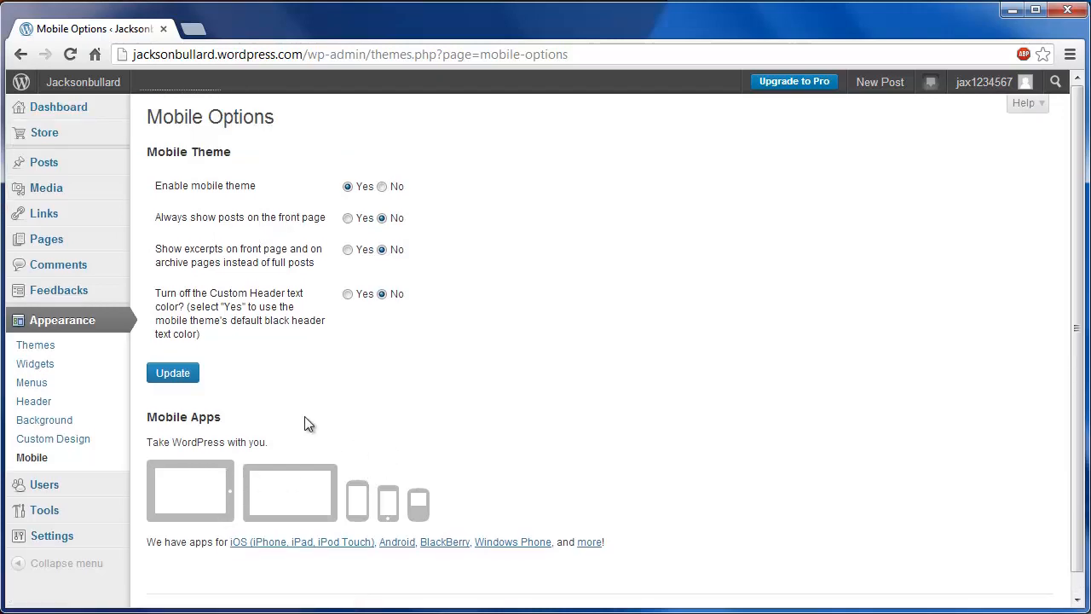